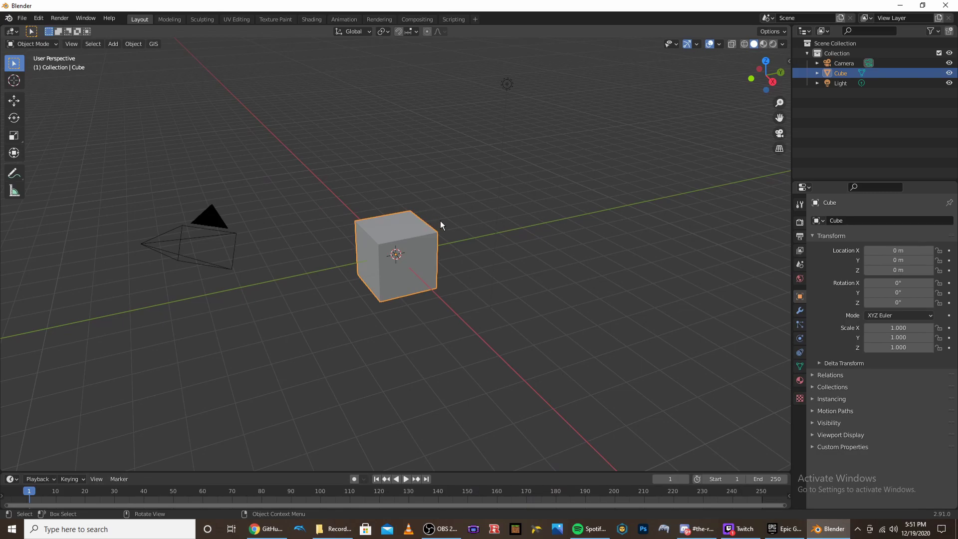
Install the add-on from txa_ant_2_91_0 (1).zip in the Downloads folder, filtering the files by "txa"
{"action": "left_click", "coordinate": [38, 18]}
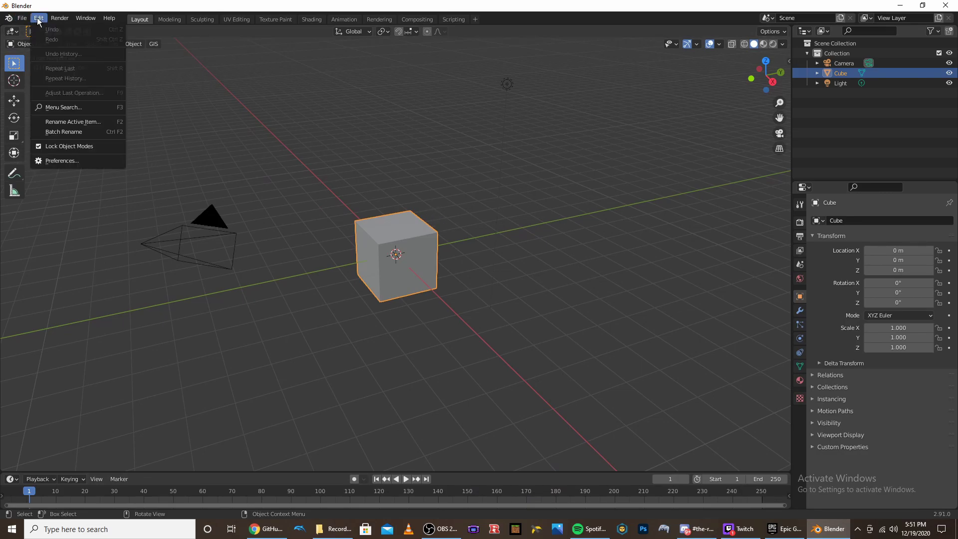
{"action": "left_click", "coordinate": [46, 162]}
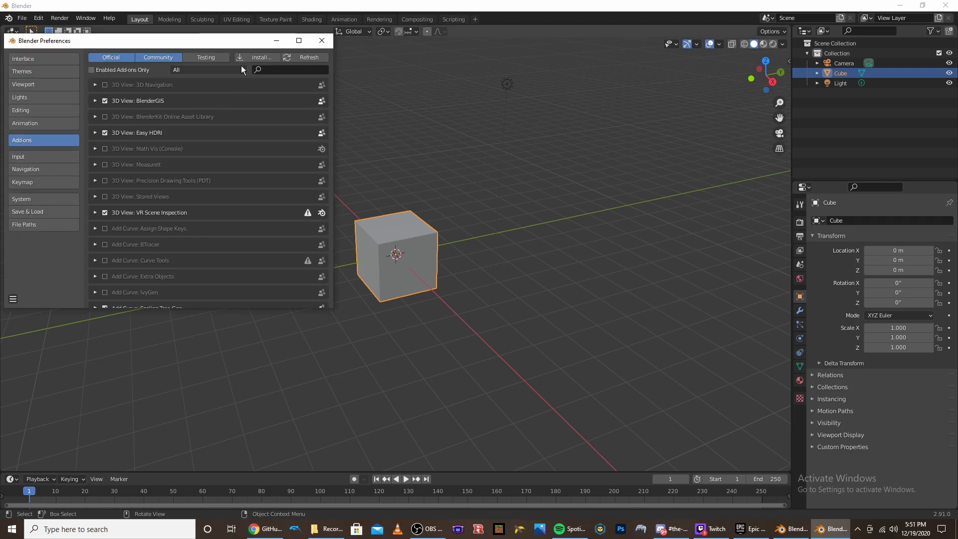
{"action": "left_click", "coordinate": [254, 58]}
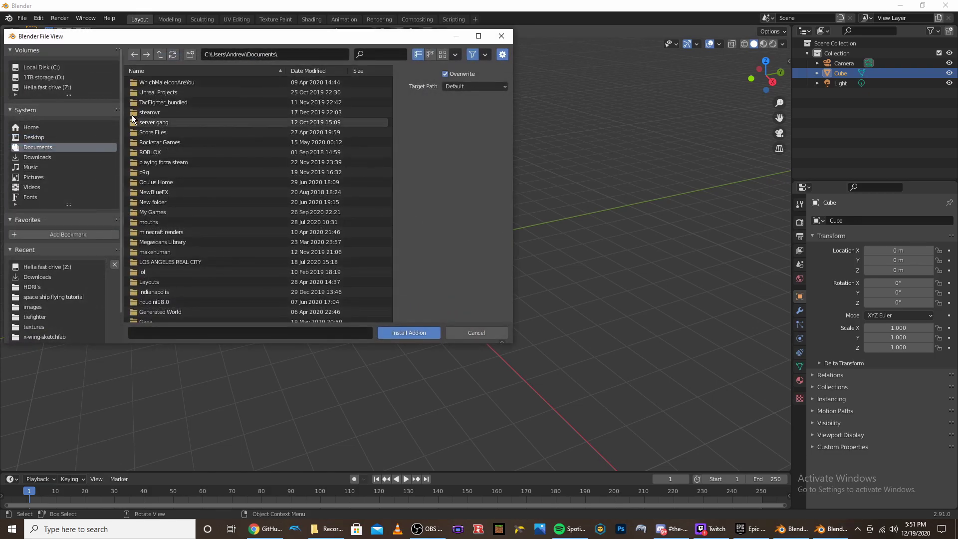
{"action": "left_click", "coordinate": [58, 158]}
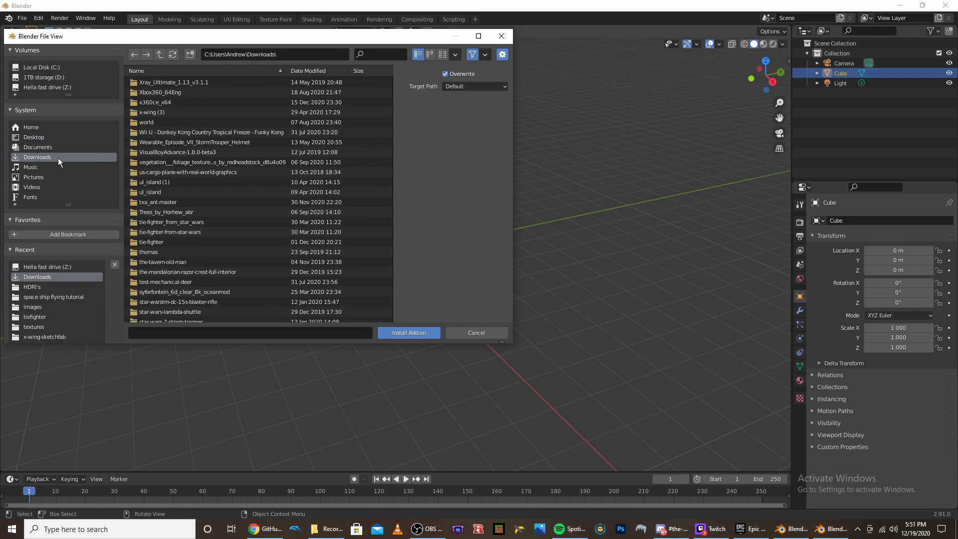
{"action": "left_click", "coordinate": [390, 54]}
{"action": "type", "text": "txa"}
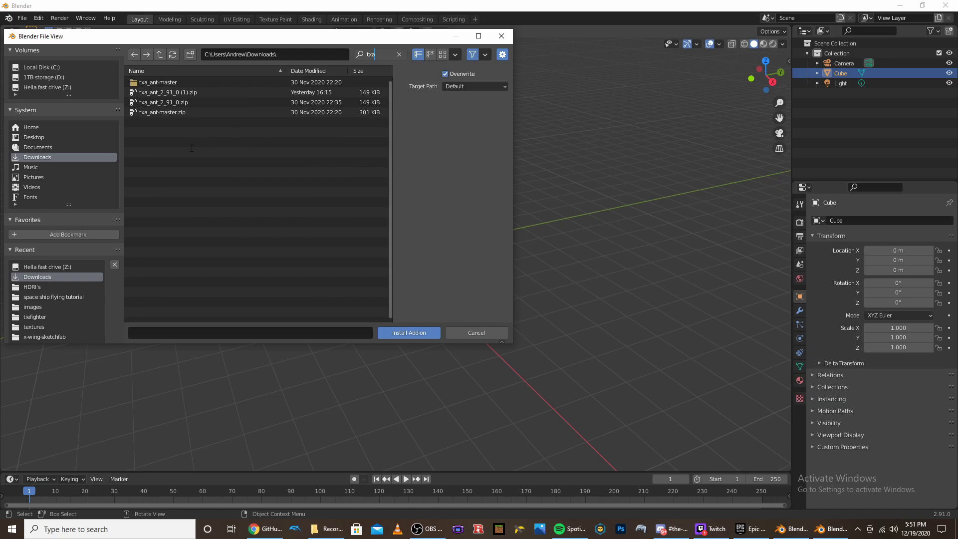
{"action": "key", "text": "Return"}
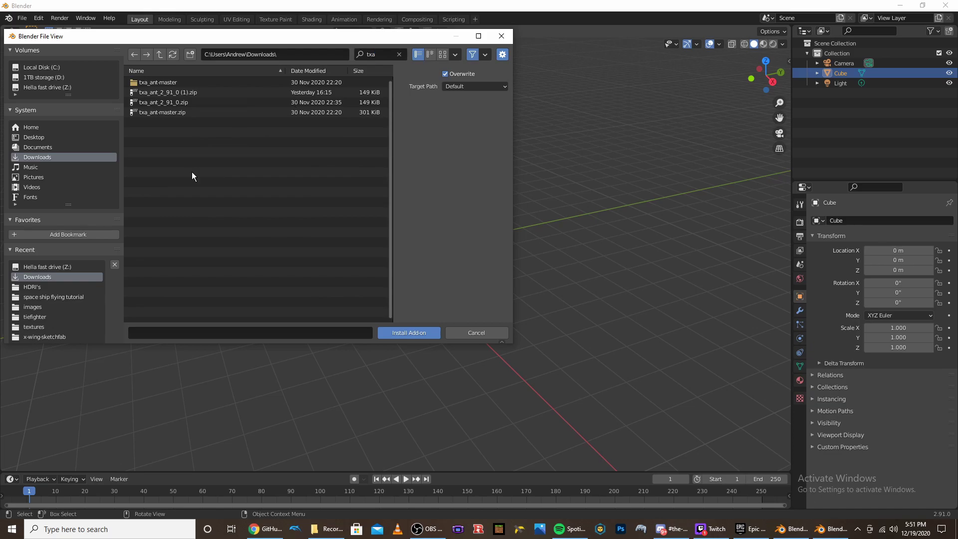
{"action": "left_click", "coordinate": [175, 90]}
{"action": "left_click", "coordinate": [397, 333]}
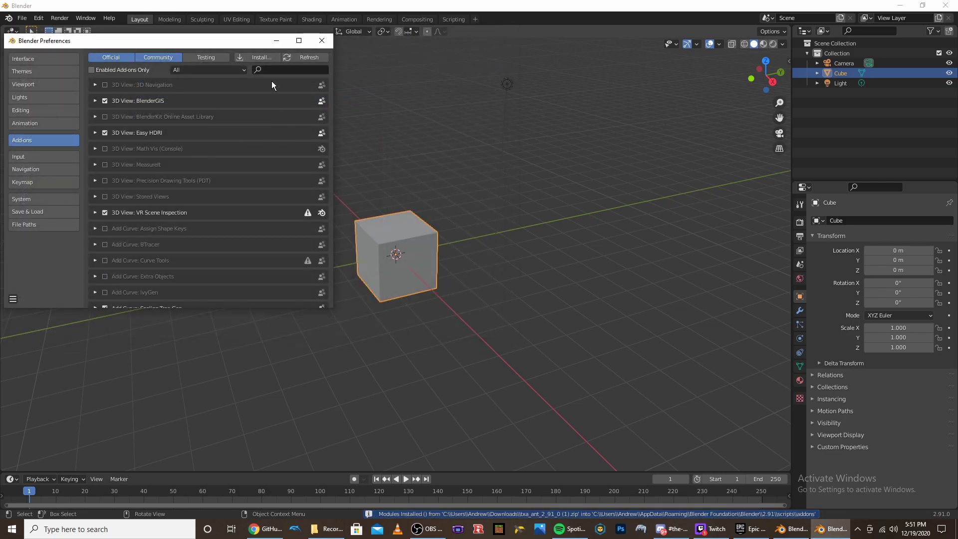
Find the TXA Landscape add-on, switch it off and on again, and save the preferences
{"action": "left_click", "coordinate": [289, 70]}
{"action": "type", "text": "TXA"}
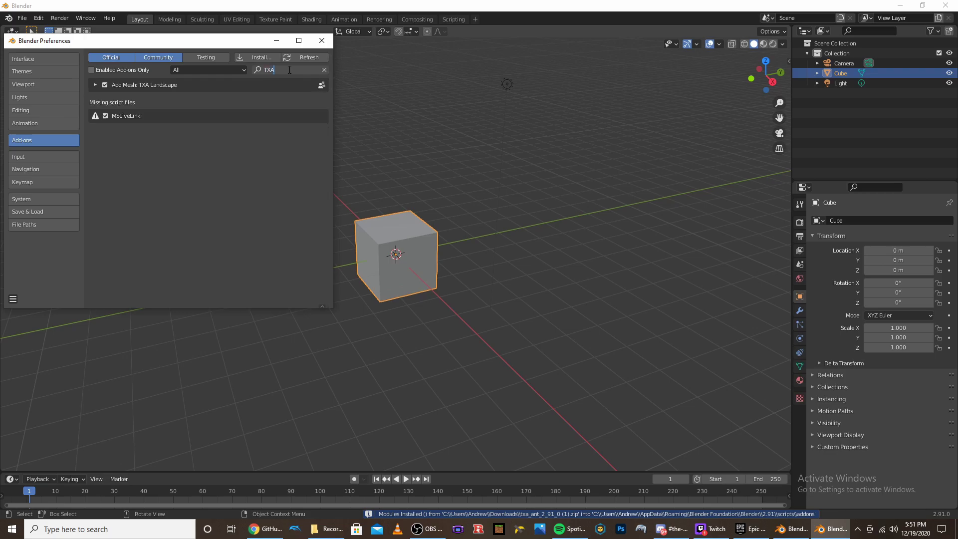
{"action": "key", "text": "Return"}
{"action": "left_click", "coordinate": [105, 85]}
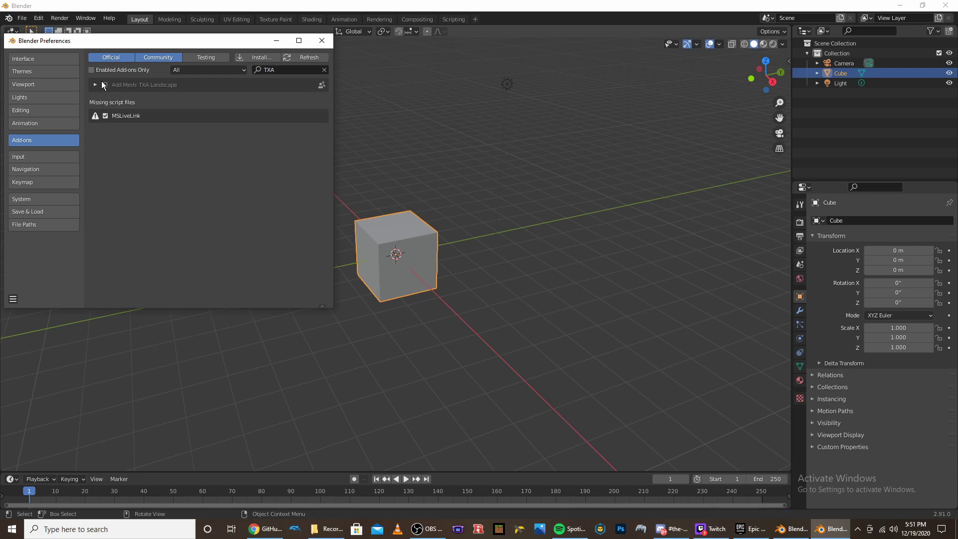
{"action": "left_click", "coordinate": [105, 85]}
{"action": "left_click", "coordinate": [13, 299]}
{"action": "left_click", "coordinate": [49, 273]}
{"action": "left_click", "coordinate": [322, 40]}
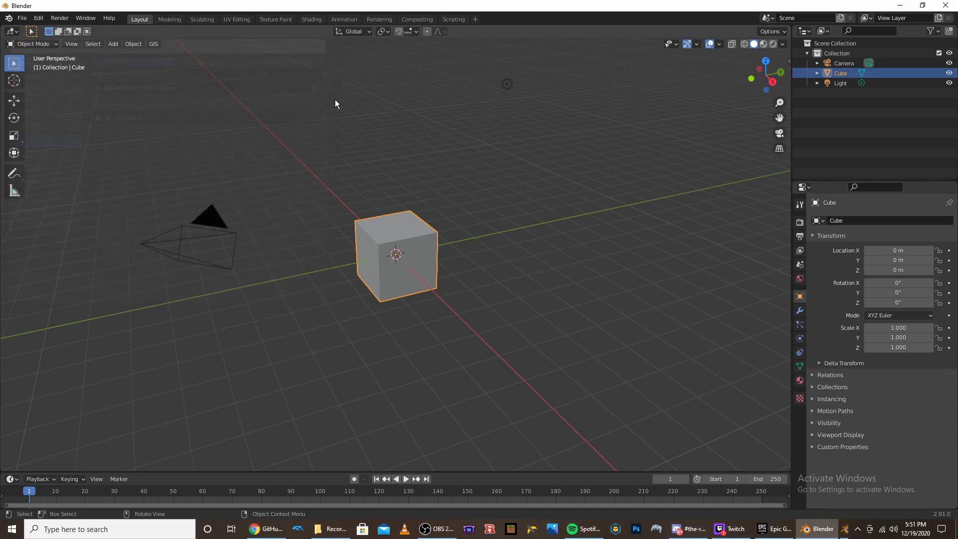
Replace the default cube with a TXA Landscape mesh and expand its generation settings
{"action": "key", "text": "x"}
{"action": "left_click", "coordinate": [406, 274]}
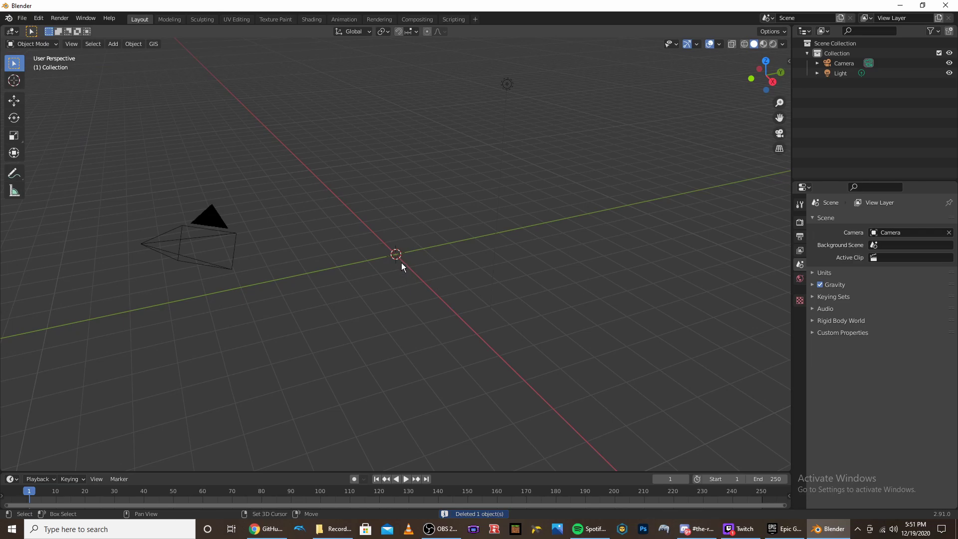
{"action": "key", "text": "shift+a"}
{"action": "mouse_move", "coordinate": [403, 238]}
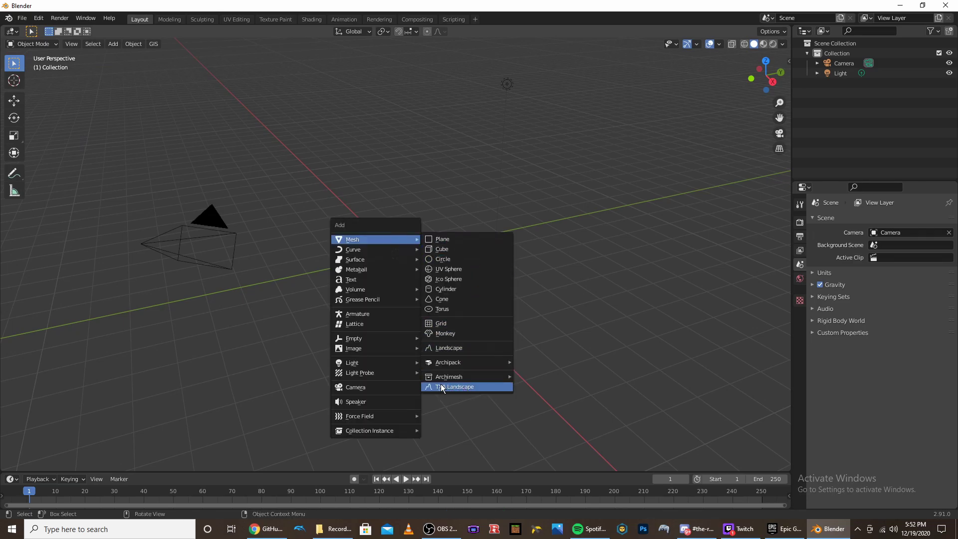
{"action": "left_click", "coordinate": [455, 384]}
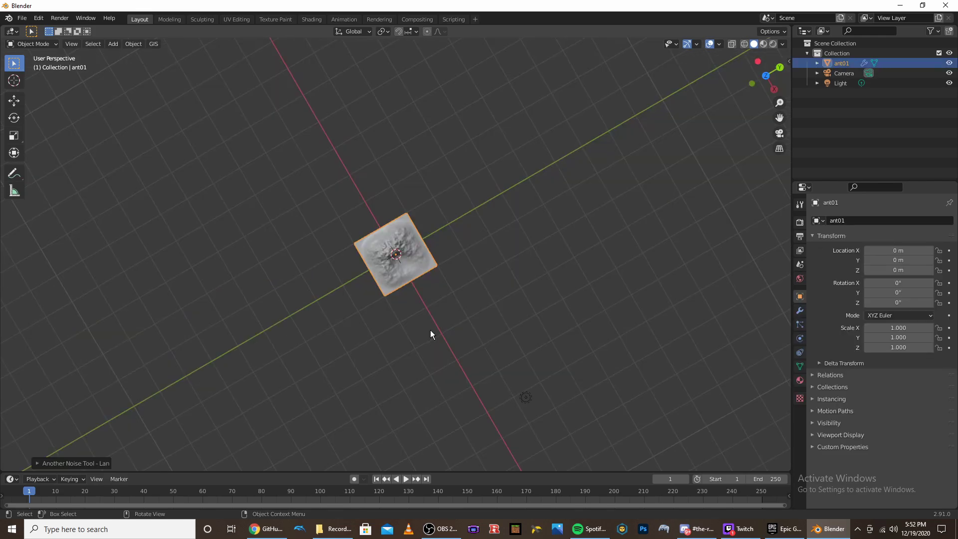
{"action": "scroll", "coordinate": [430, 331], "scroll_direction": "up", "scroll_amount": 5}
{"action": "middle_click_drag", "start_coordinate": [427, 327], "coordinate": [287, 272]}
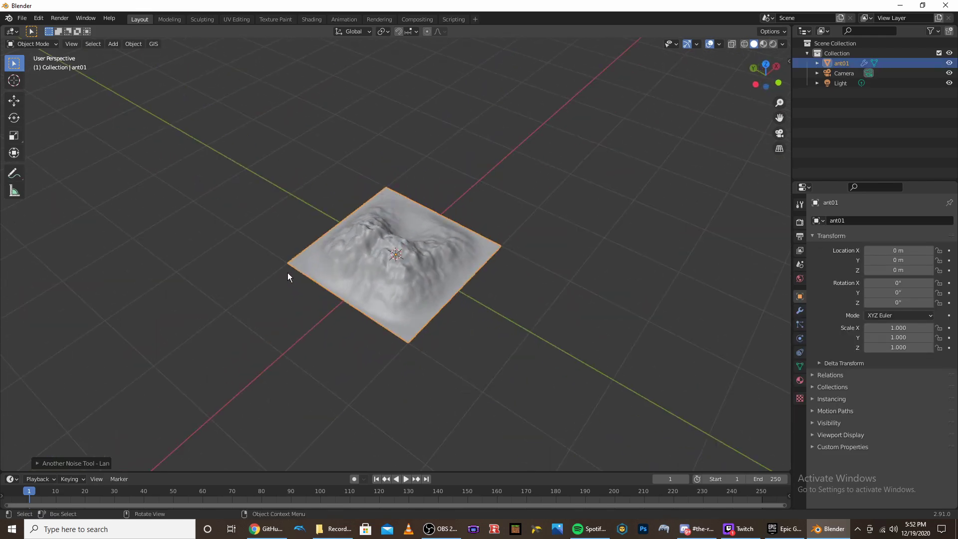
{"action": "left_click", "coordinate": [44, 463]}
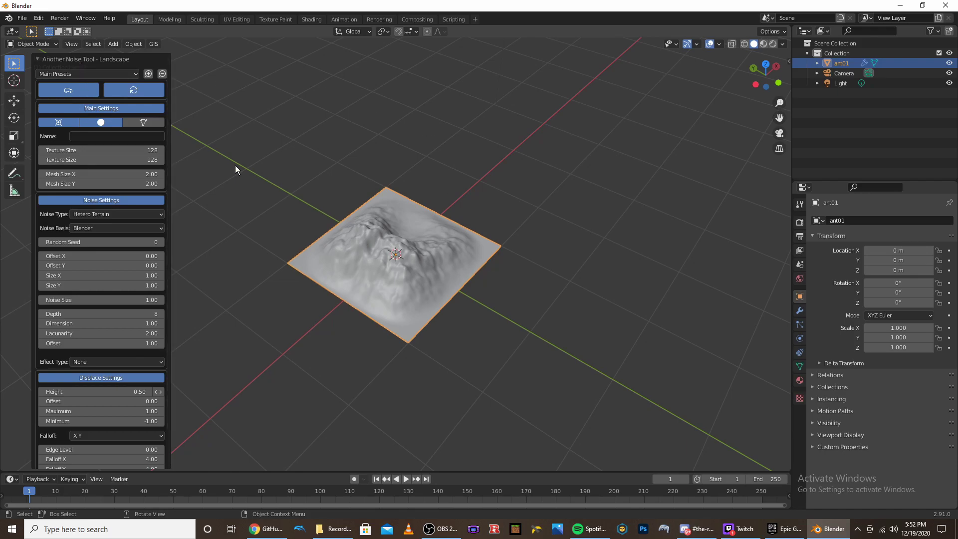
Apply the Canyons preset to the landscape and view the terrain from several sides
{"action": "left_click", "coordinate": [93, 73]}
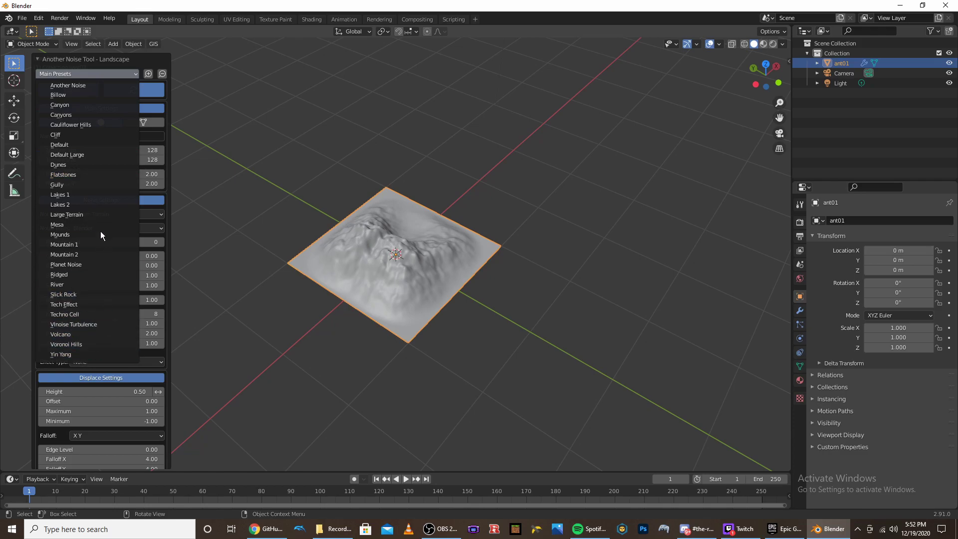
{"action": "left_click", "coordinate": [74, 113]}
{"action": "middle_click_drag", "start_coordinate": [444, 199], "coordinate": [497, 199]}
{"action": "scroll", "coordinate": [449, 237], "scroll_direction": "up", "scroll_amount": 6}
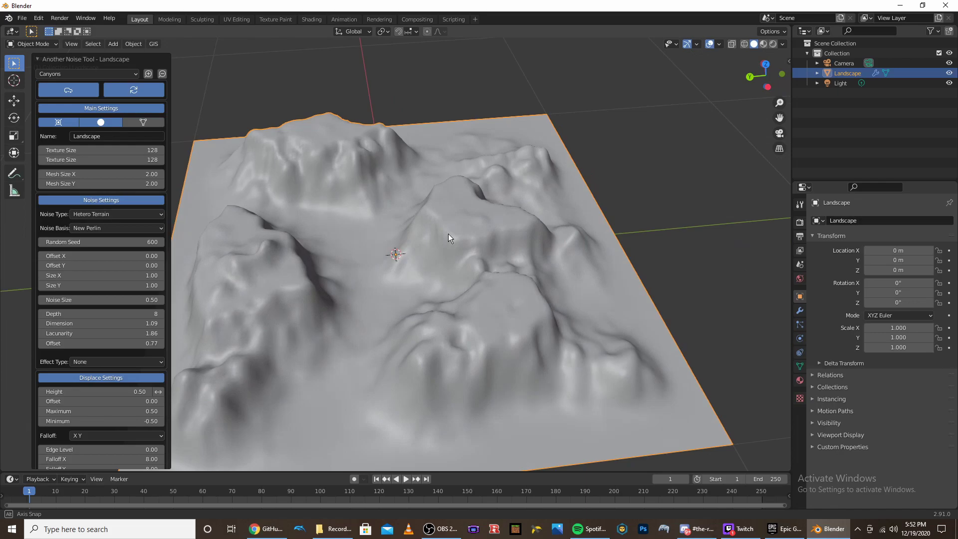
{"action": "middle_click_drag", "start_coordinate": [448, 238], "coordinate": [345, 220]}
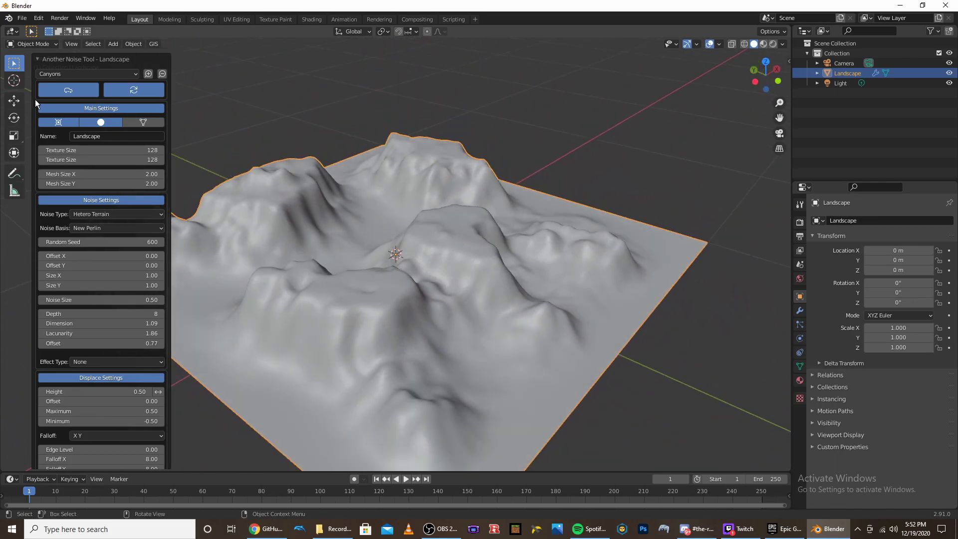
Switch the landscape to the Mountain 1 preset and inspect its shape
{"action": "left_click", "coordinate": [61, 74]}
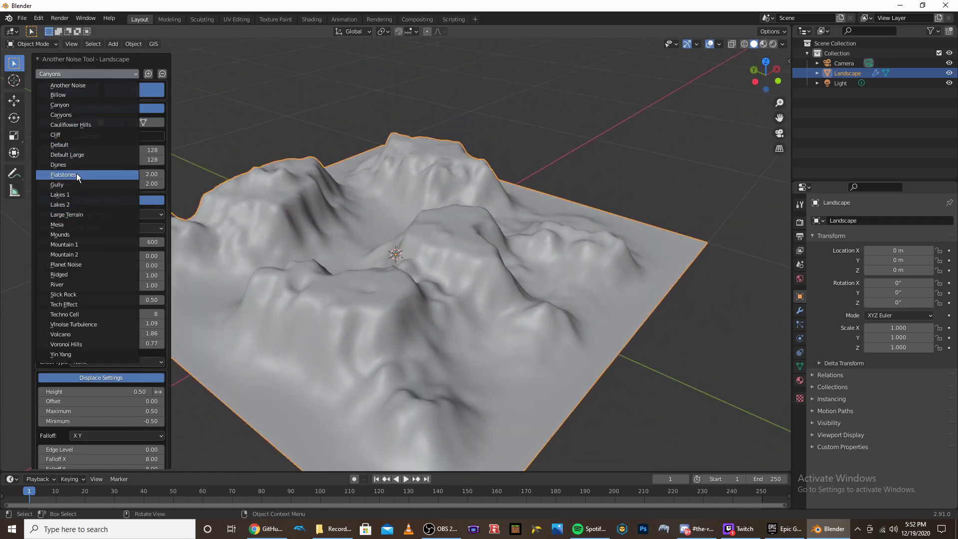
{"action": "left_click", "coordinate": [82, 244]}
{"action": "middle_click_drag", "start_coordinate": [464, 235], "coordinate": [488, 291]}
{"action": "scroll", "coordinate": [487, 291], "scroll_direction": "up", "scroll_amount": 1}
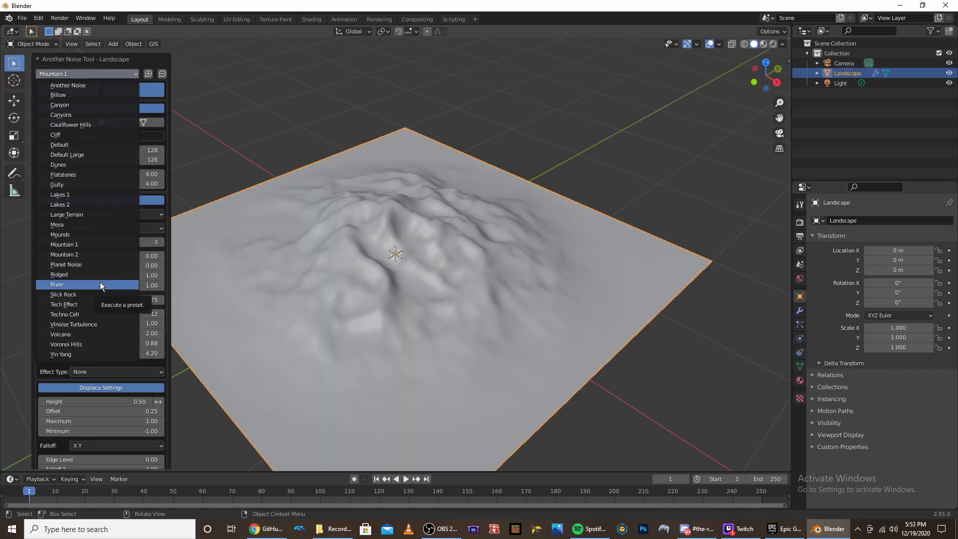
Switch the landscape to the River preset and inspect the riverbed up close
{"action": "left_click", "coordinate": [102, 284]}
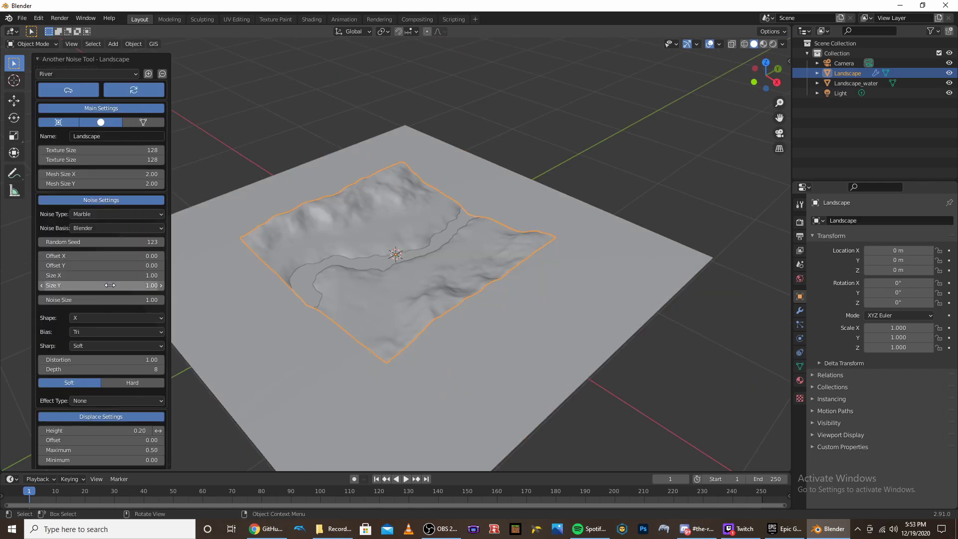
{"action": "middle_click_drag", "start_coordinate": [468, 250], "coordinate": [200, 259]}
{"action": "scroll", "coordinate": [451, 315], "scroll_direction": "up", "scroll_amount": 4}
{"action": "scroll", "coordinate": [507, 271], "scroll_direction": "up", "scroll_amount": 2}
Switch the landscape to the Volcano preset and inspect it from another side
{"action": "left_click", "coordinate": [70, 74]}
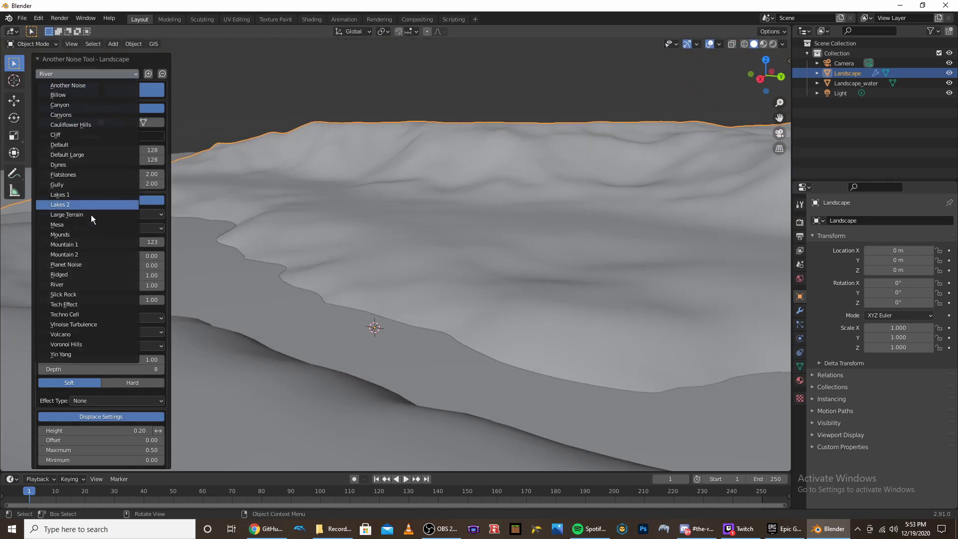
{"action": "left_click", "coordinate": [76, 334]}
{"action": "scroll", "coordinate": [445, 274], "scroll_direction": "down", "scroll_amount": 8}
{"action": "middle_click_drag", "start_coordinate": [446, 262], "coordinate": [199, 249]}
Switch the landscape to the Dunes preset and inspect its surface
{"action": "left_click", "coordinate": [49, 74]}
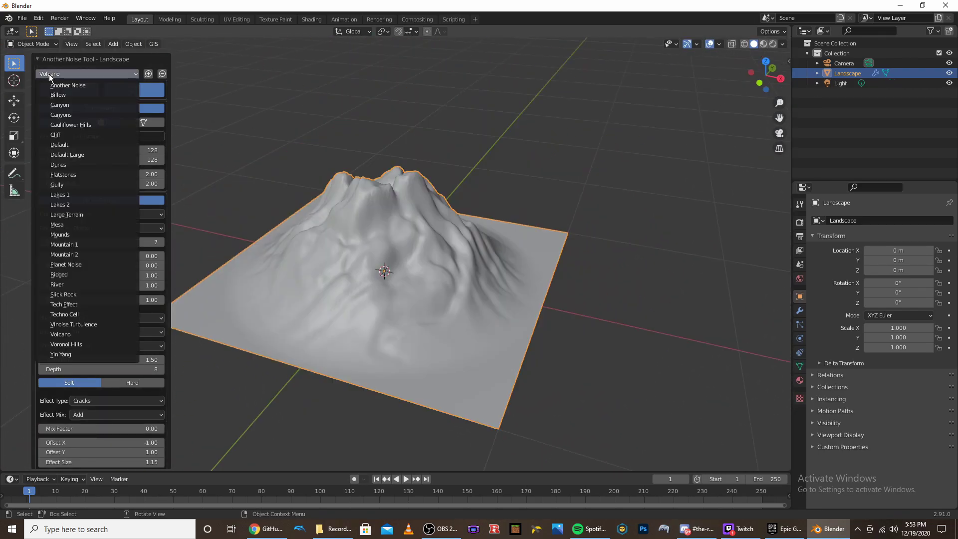
{"action": "left_click", "coordinate": [75, 166]}
{"action": "middle_click_drag", "start_coordinate": [474, 319], "coordinate": [518, 334]}
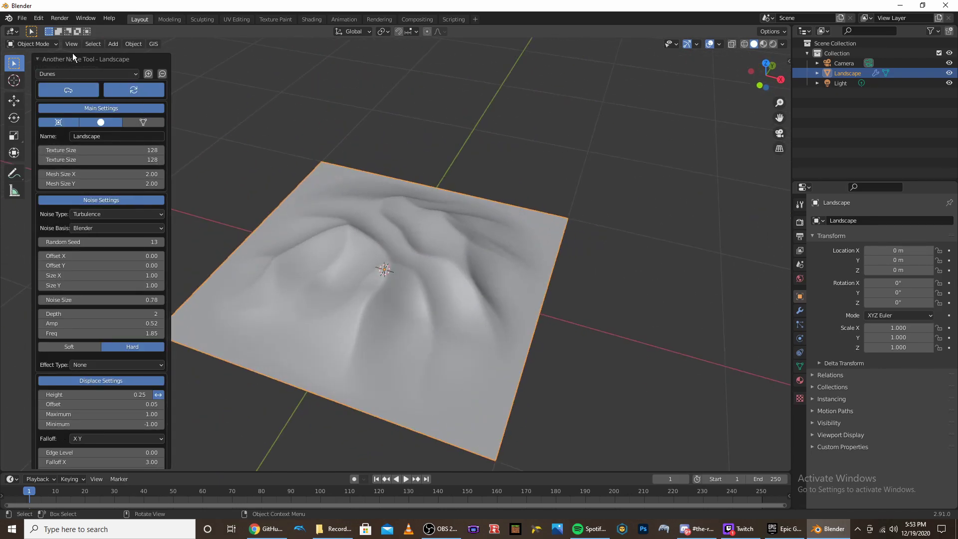
Set the landscape preset to Canyons
{"action": "left_click", "coordinate": [73, 73]}
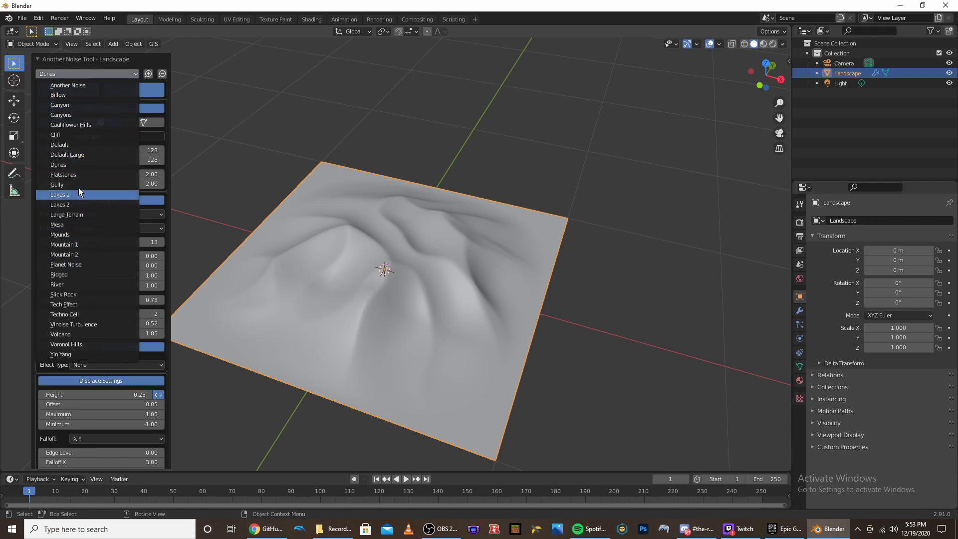
{"action": "left_click", "coordinate": [77, 117]}
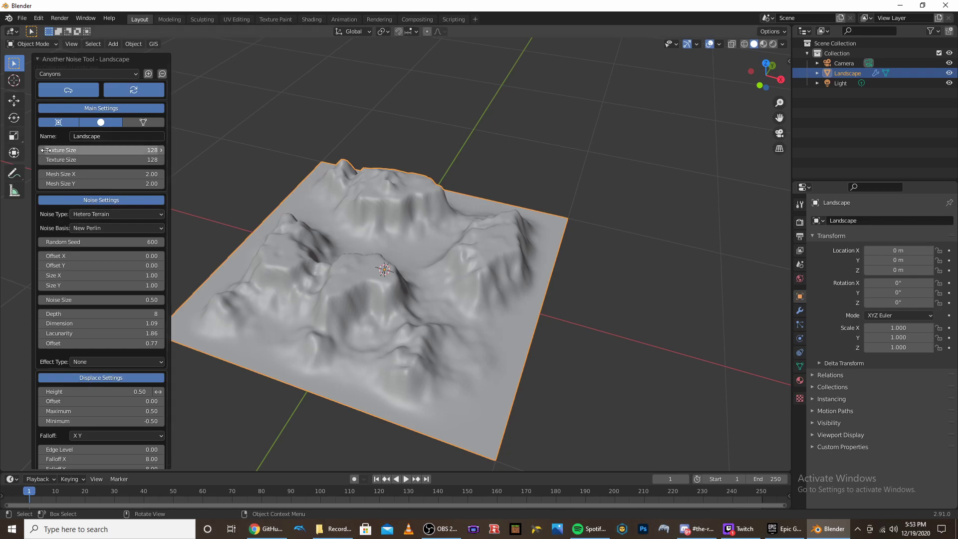
{"action": "scroll", "coordinate": [166, 172], "scroll_direction": "down", "scroll_amount": 2}
{"action": "scroll", "coordinate": [166, 173], "scroll_direction": "up", "scroll_amount": 2}
Set both texture size values of the Canyons landscape to 512
{"action": "left_click", "coordinate": [118, 150]}
{"action": "type", "text": "512"}
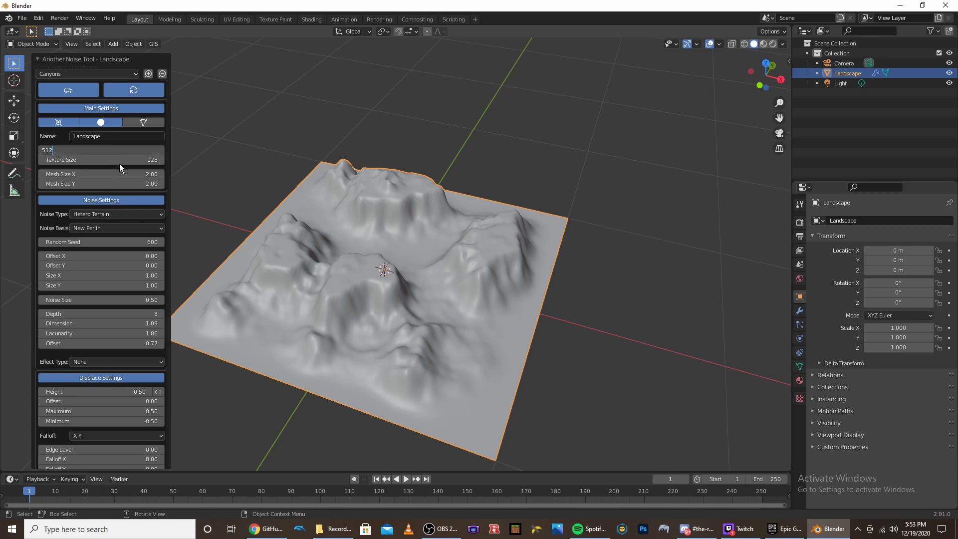
{"action": "key", "text": "Return"}
{"action": "left_click", "coordinate": [116, 160]}
{"action": "key", "text": "BackSpace"}
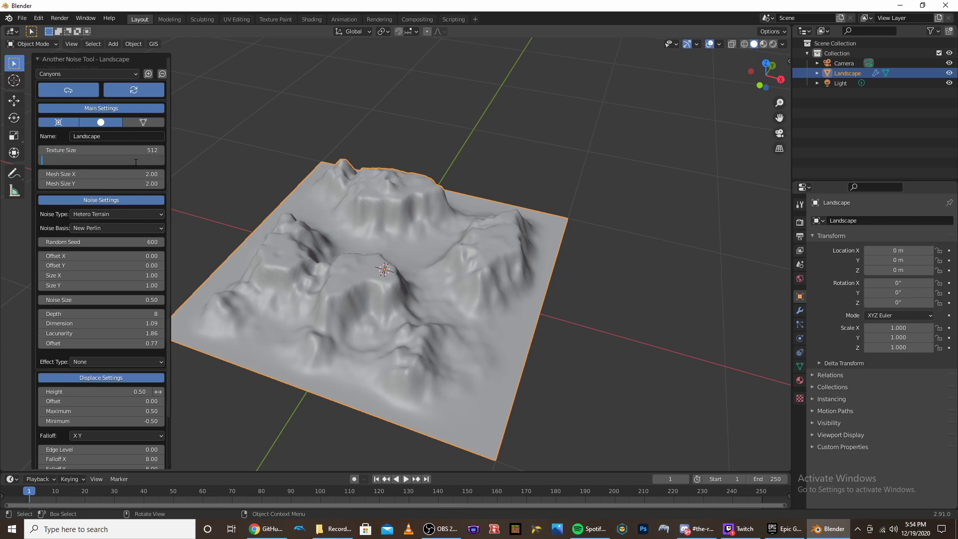
{"action": "type", "text": "512"}
{"action": "key", "text": "Return"}
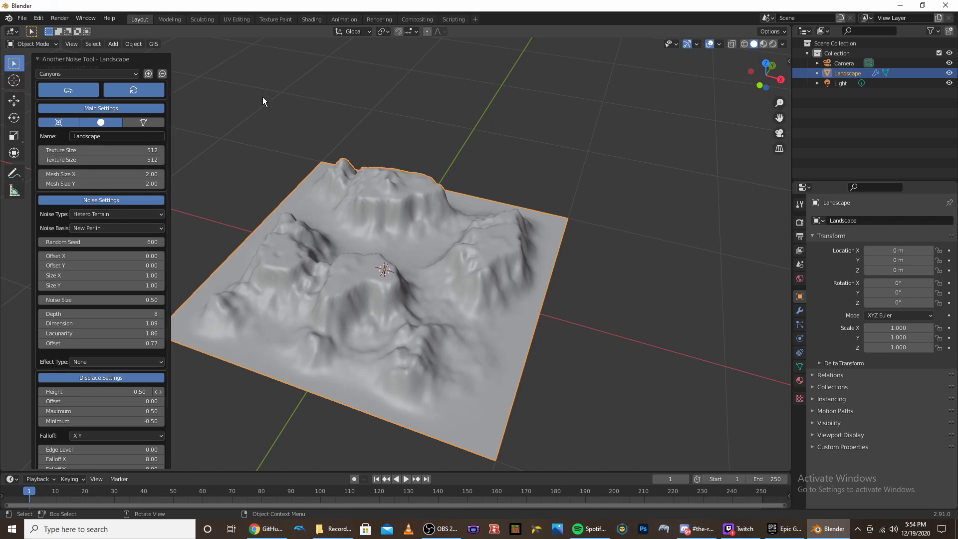
Try a larger mesh size on the Canyons landscape to expand the generated terrain, then restore 2.00
{"action": "scroll", "coordinate": [128, 188], "scroll_direction": "down", "scroll_amount": 3}
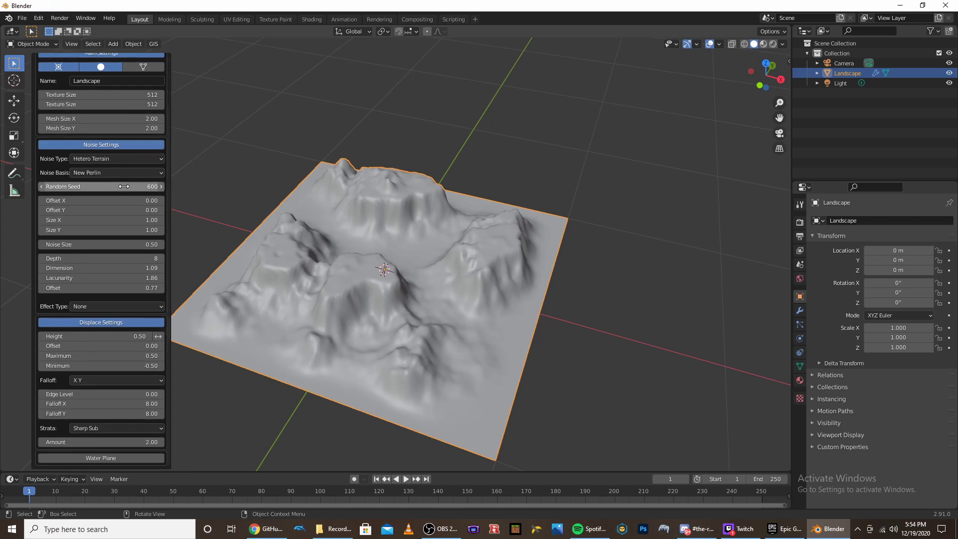
{"action": "middle_click_drag", "start_coordinate": [438, 196], "coordinate": [242, 205]}
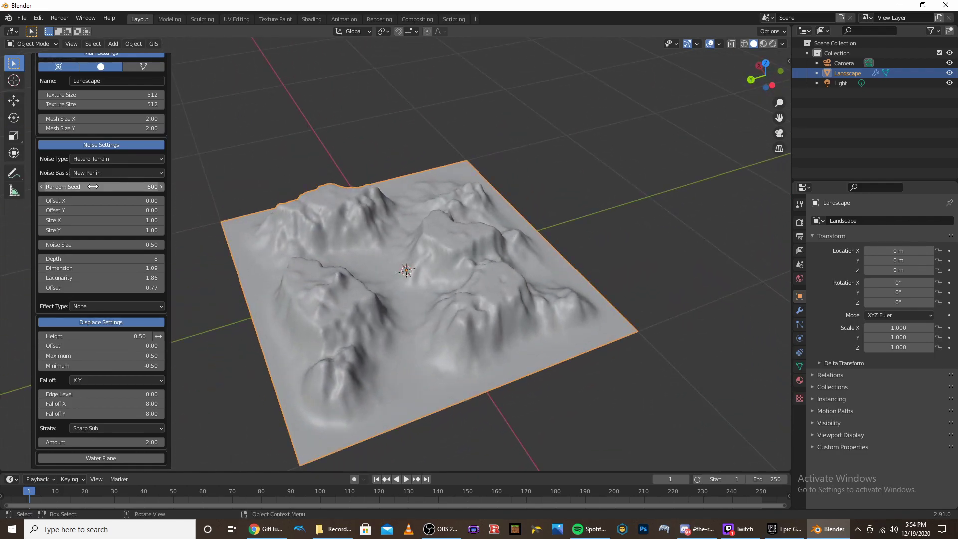
{"action": "scroll", "coordinate": [108, 164], "scroll_direction": "up", "scroll_amount": 3}
{"action": "scroll", "coordinate": [107, 164], "scroll_direction": "down", "scroll_amount": 1}
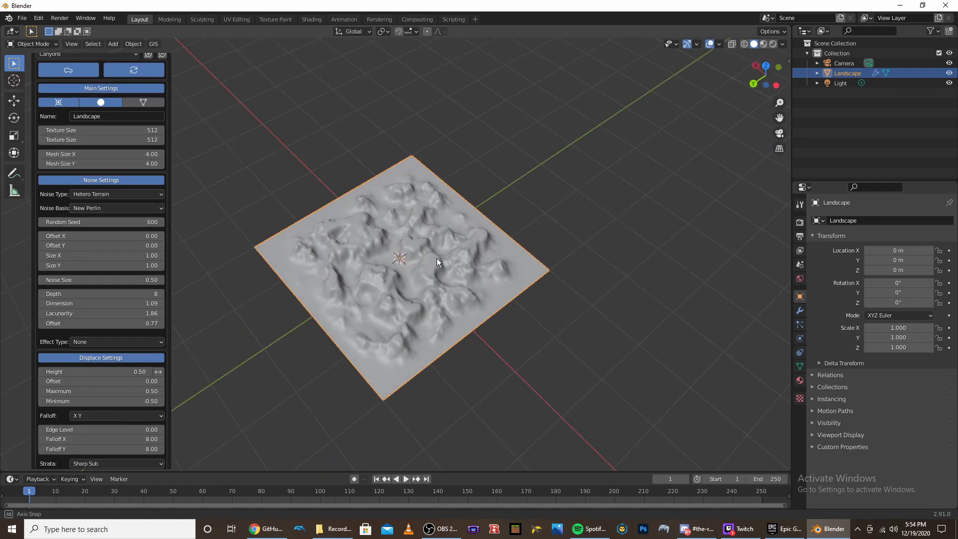
{"action": "scroll", "coordinate": [457, 300], "scroll_direction": "up", "scroll_amount": 2}
{"action": "middle_click_drag", "start_coordinate": [436, 258], "coordinate": [304, 262]}
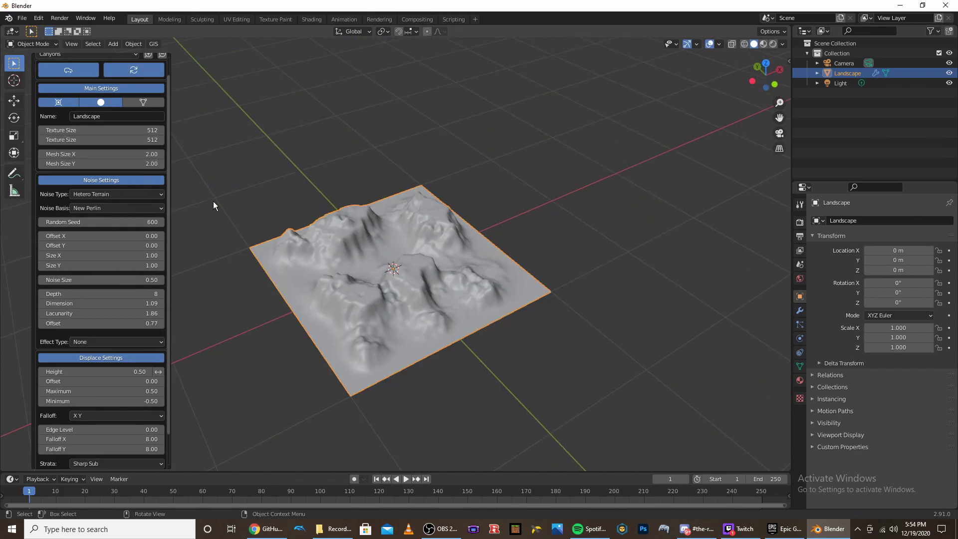
{"action": "middle_click_drag", "start_coordinate": [214, 205], "coordinate": [499, 234]}
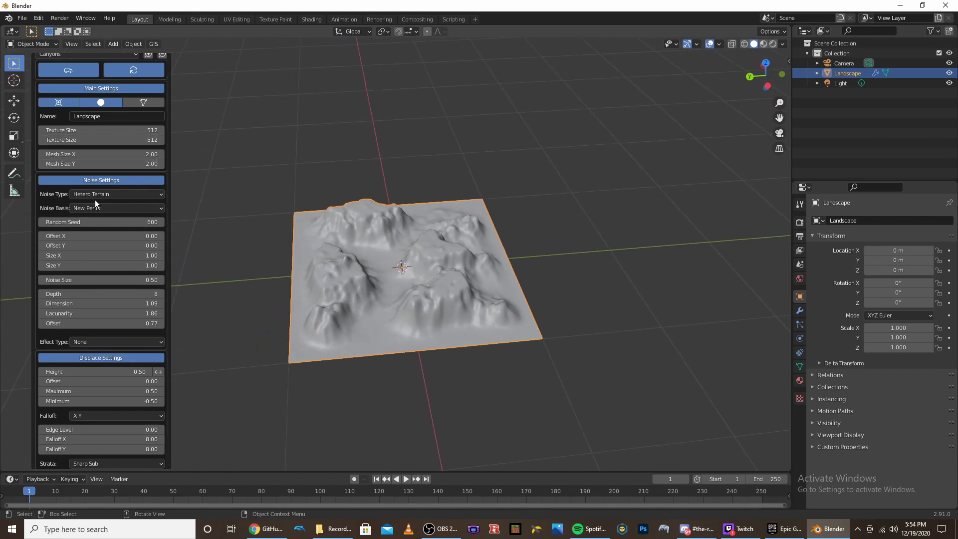
{"action": "left_click", "coordinate": [80, 208]}
{"action": "scroll", "coordinate": [118, 130], "scroll_direction": "up", "scroll_amount": 1}
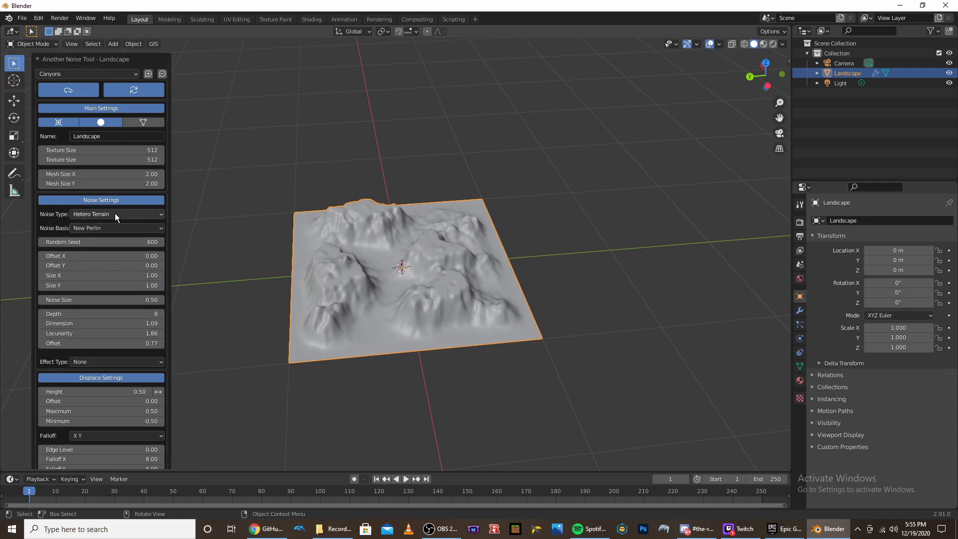
{"action": "scroll", "coordinate": [430, 292], "scroll_direction": "up", "scroll_amount": 5}
{"action": "middle_click_drag", "start_coordinate": [434, 295], "coordinate": [352, 321]}
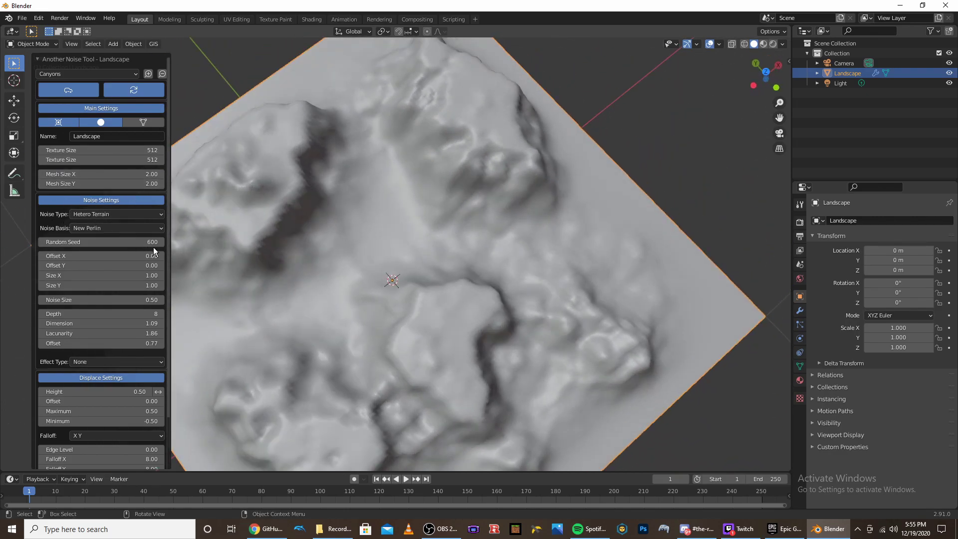
Change the landscape's random seed to 602, checking each newly generated canyon layout
{"action": "scroll", "coordinate": [504, 250], "scroll_direction": "down", "scroll_amount": 3}
{"action": "middle_click_drag", "start_coordinate": [505, 250], "coordinate": [526, 230]}
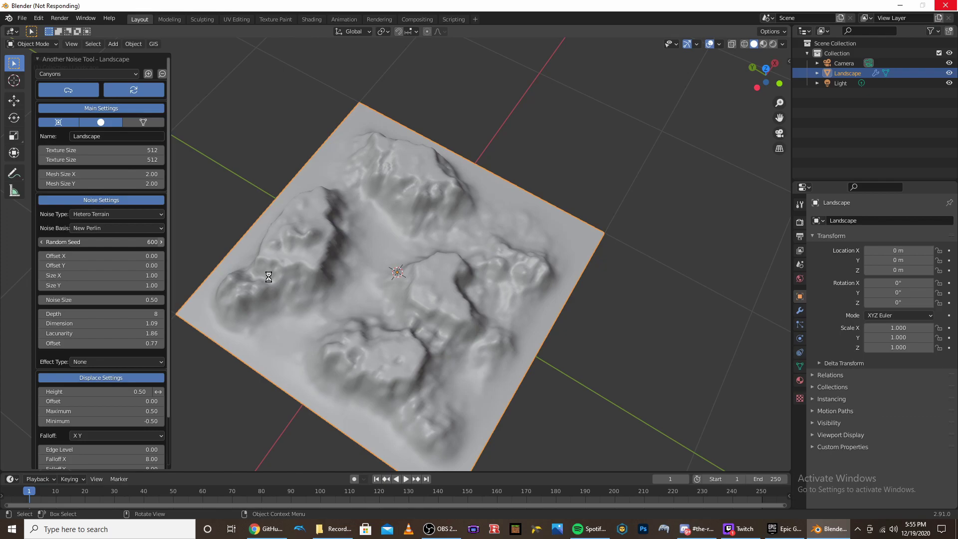
{"action": "middle_click_drag", "start_coordinate": [268, 277], "coordinate": [335, 272]}
{"action": "scroll", "coordinate": [468, 251], "scroll_direction": "up", "scroll_amount": 5}
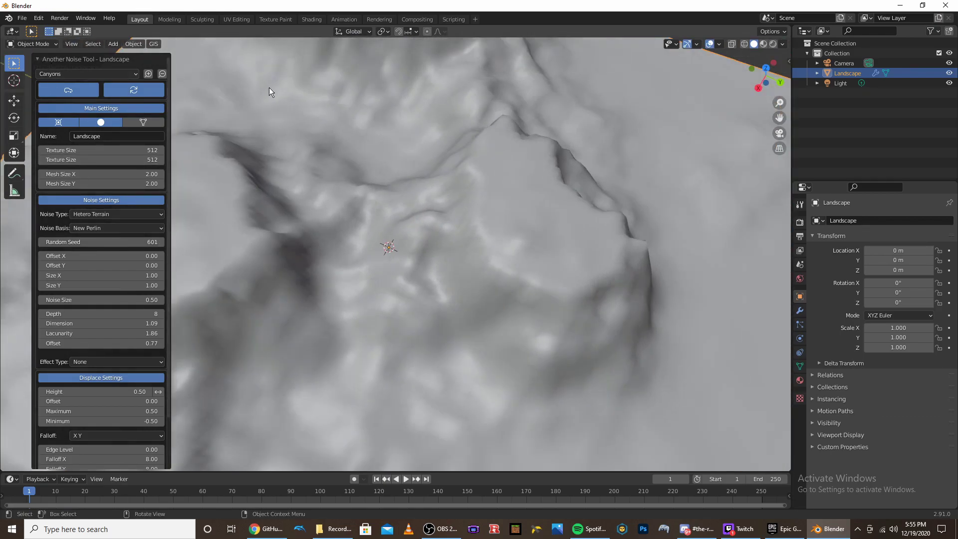
{"action": "scroll", "coordinate": [533, 301], "scroll_direction": "down", "scroll_amount": 3}
{"action": "middle_click_drag", "start_coordinate": [533, 300], "coordinate": [504, 309]}
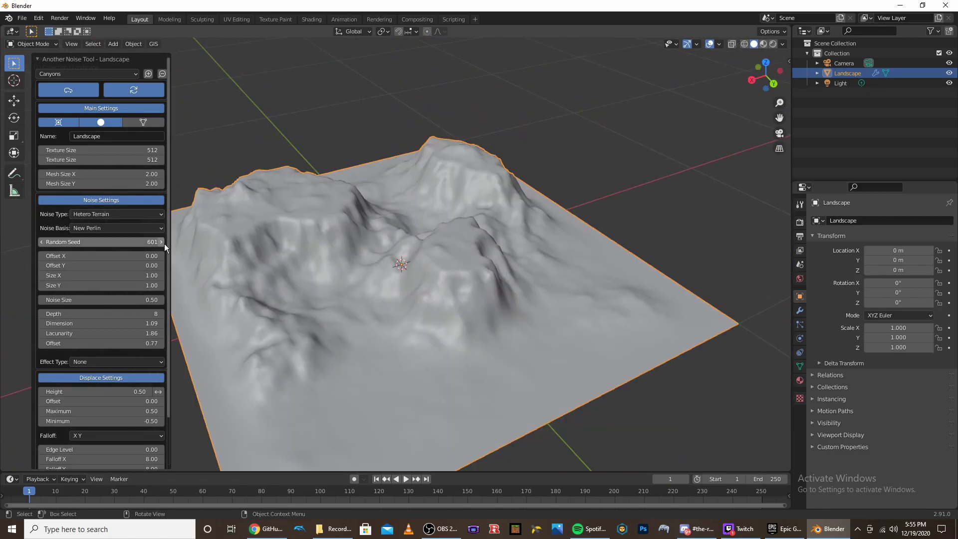
{"action": "left_click", "coordinate": [162, 242]}
{"action": "middle_click_drag", "start_coordinate": [495, 255], "coordinate": [474, 264]}
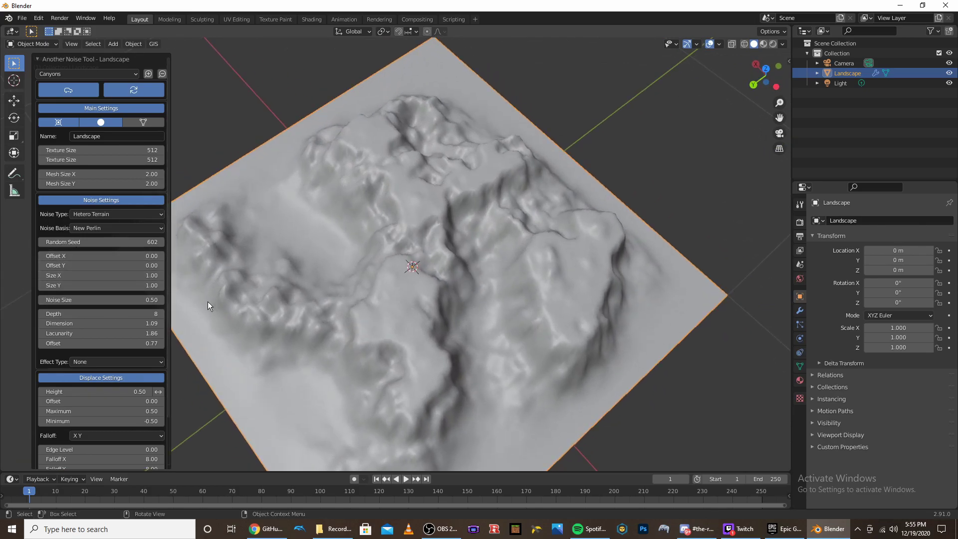
Look over the remaining displacement settings and examine the generated canyon terrain from low and overhead angles
{"action": "scroll", "coordinate": [120, 237], "scroll_direction": "down", "scroll_amount": 3}
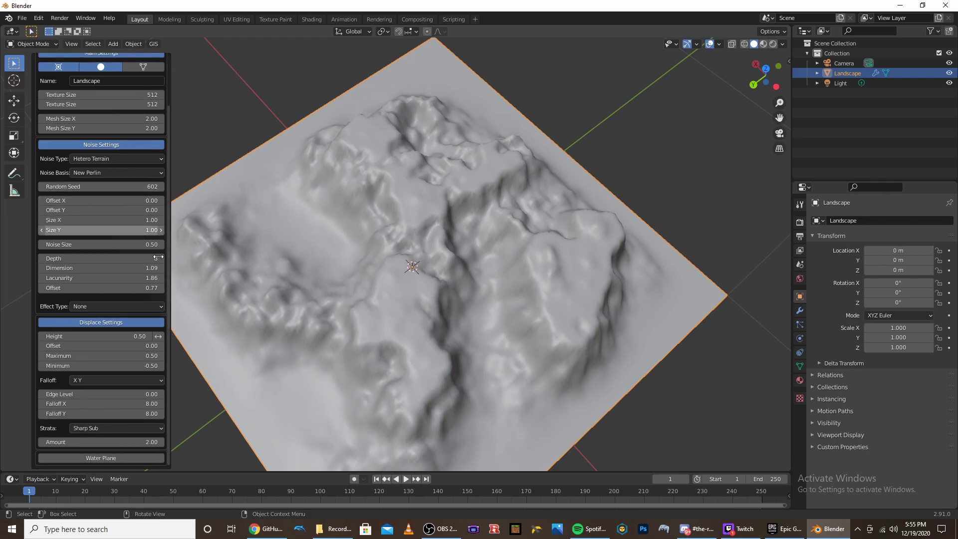
{"action": "scroll", "coordinate": [155, 230], "scroll_direction": "up", "scroll_amount": 3}
{"action": "left_click", "coordinate": [431, 254]}
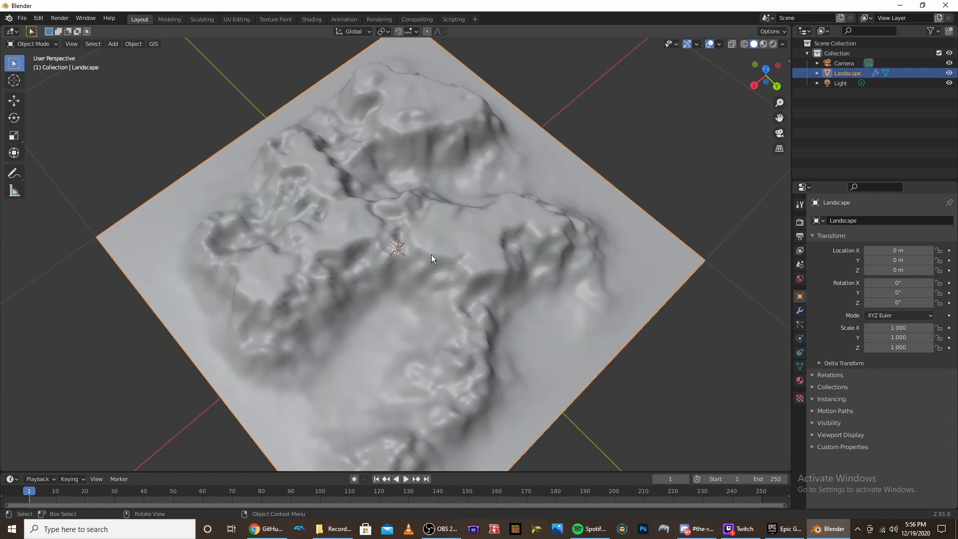
{"action": "mouse_move", "coordinate": [431, 255]}
{"action": "middle_mouse_down"}
{"action": "mouse_move", "coordinate": [428, 312]}
{"action": "mouse_move", "coordinate": [434, 244]}
{"action": "middle_mouse_up"}
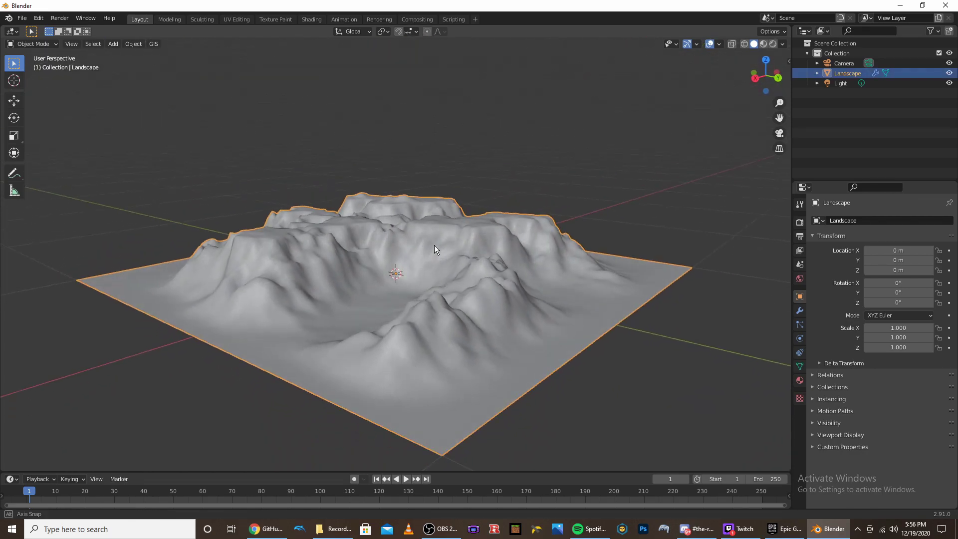
{"action": "middle_click_drag", "start_coordinate": [639, 271], "coordinate": [627, 351]}
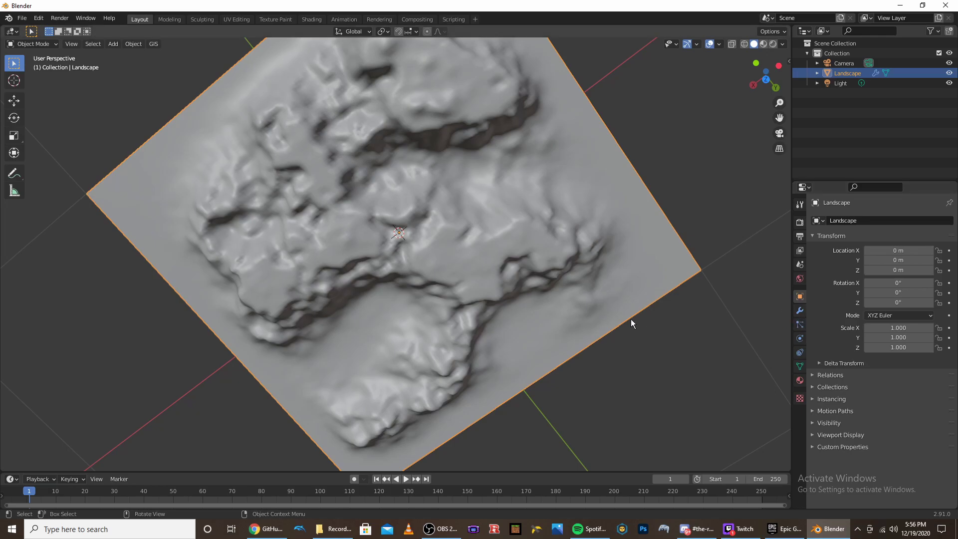
{"action": "middle_click_drag", "start_coordinate": [630, 320], "coordinate": [798, 273]}
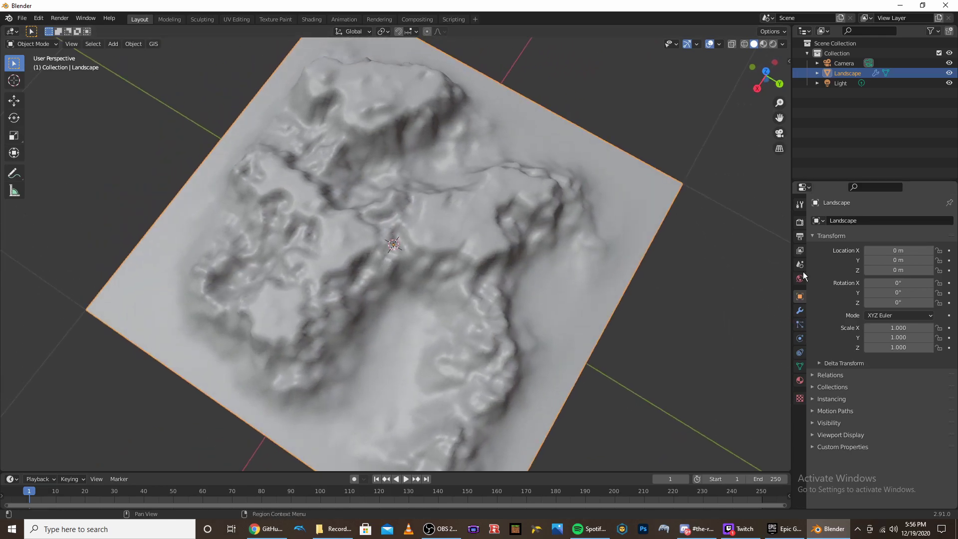
Set the viewport and render levels of the landscape's ANTSubsurf modifier to 11
{"action": "left_click", "coordinate": [800, 311]}
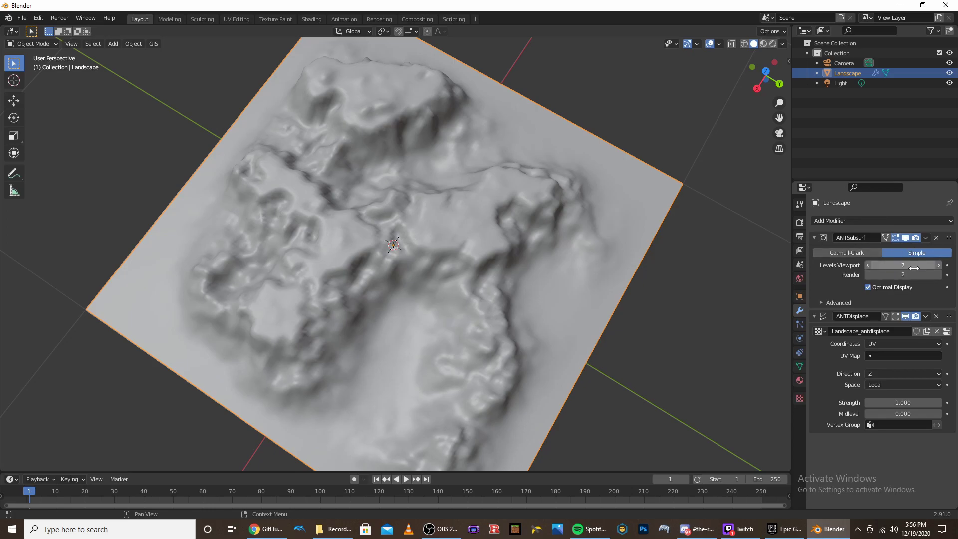
{"action": "middle_click_drag", "start_coordinate": [379, 320], "coordinate": [322, 264]}
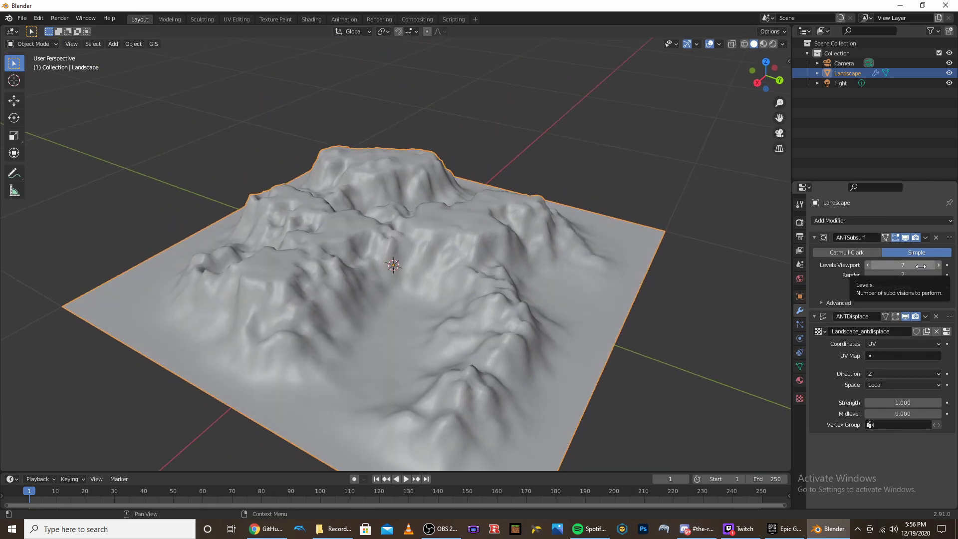
{"action": "left_click", "coordinate": [921, 266]}
{"action": "key", "text": "BackSpace"}
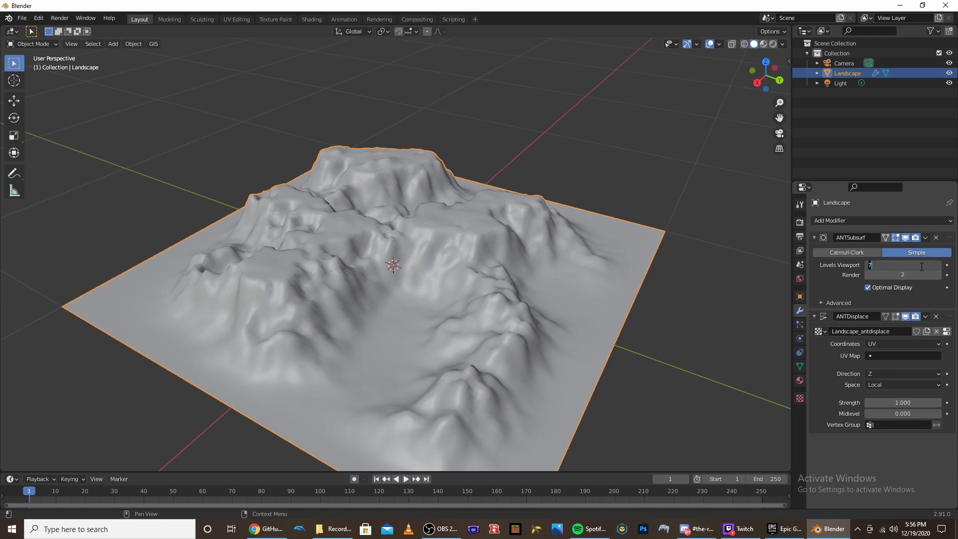
{"action": "type", "text": "11"}
{"action": "mouse_move", "coordinate": [506, 277]}
{"action": "middle_mouse_down"}
{"action": "mouse_move", "coordinate": [447, 318]}
{"action": "mouse_move", "coordinate": [449, 289]}
{"action": "mouse_move", "coordinate": [513, 283]}
{"action": "middle_mouse_up"}
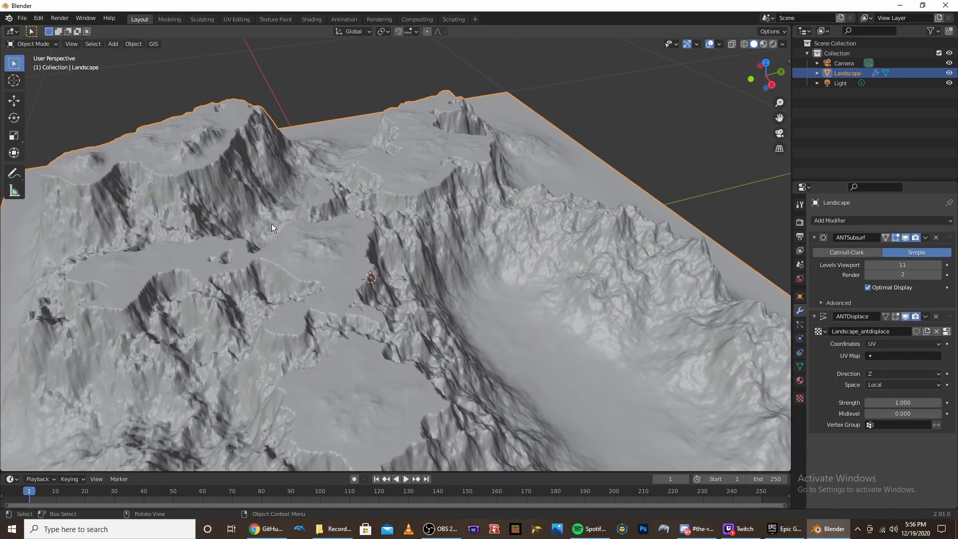
{"action": "middle_click_drag", "start_coordinate": [271, 224], "coordinate": [331, 313]}
{"action": "scroll", "coordinate": [458, 363], "scroll_direction": "down", "scroll_amount": 5}
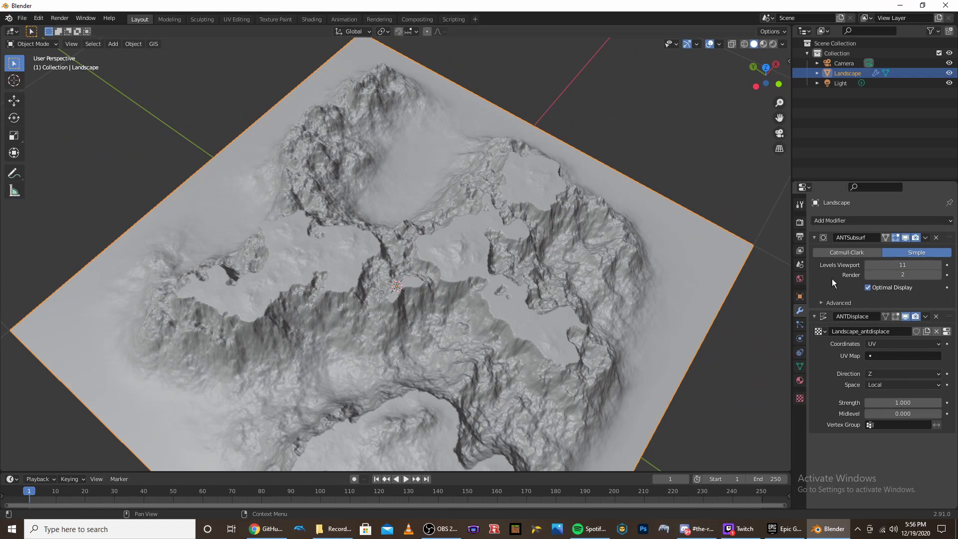
{"action": "left_click", "coordinate": [892, 275]}
{"action": "key", "text": "BackSpace"}
{"action": "key", "text": "Return"}
{"action": "middle_click_drag", "start_coordinate": [404, 282], "coordinate": [442, 256]}
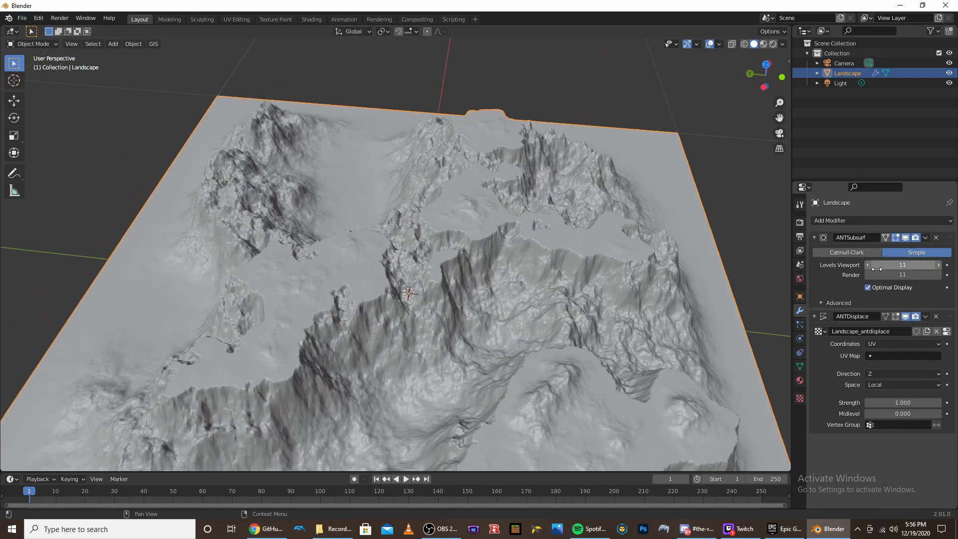
Set both the viewport and render levels of the ANTSubsurf modifier to 10
{"action": "left_click", "coordinate": [906, 265]}
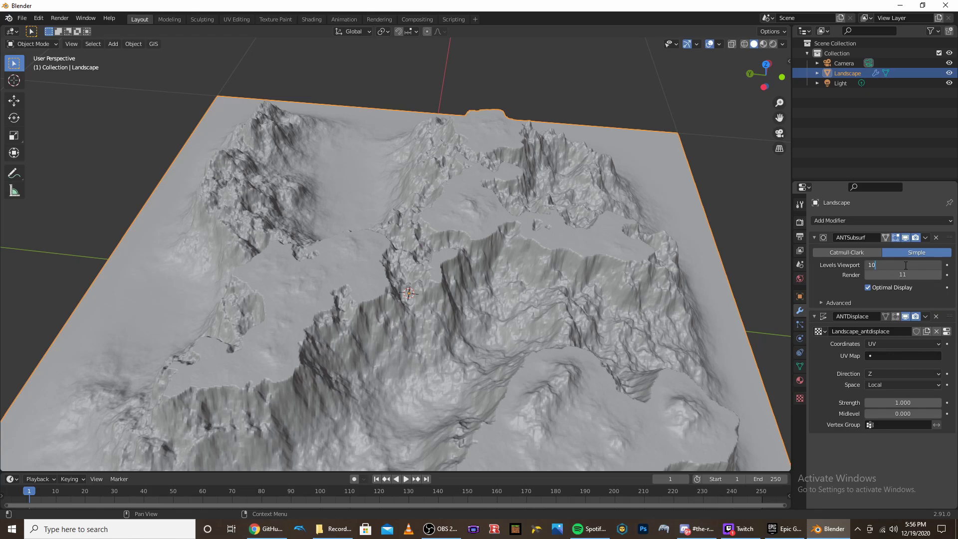
{"action": "key", "text": "Return"}
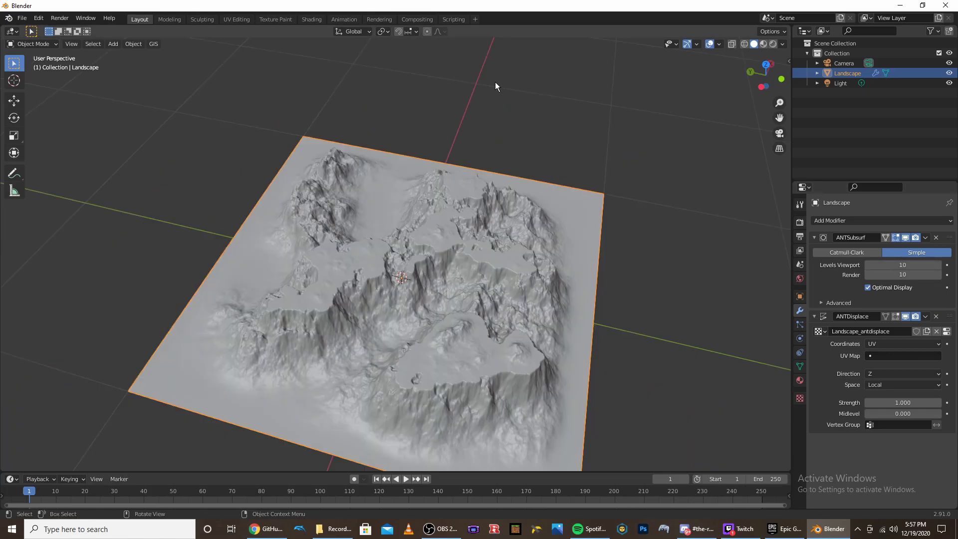
{"action": "middle_click_drag", "start_coordinate": [494, 82], "coordinate": [624, 277]}
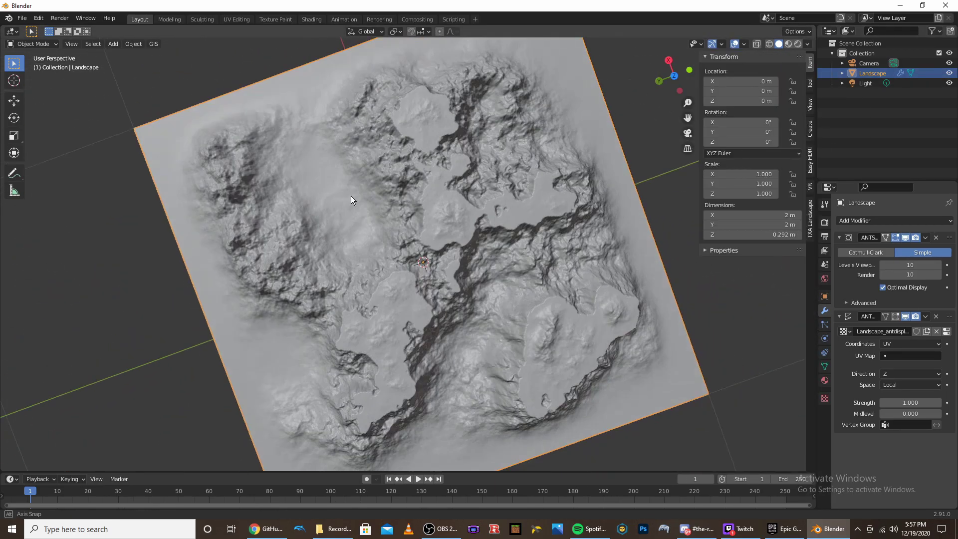
{"action": "middle_click_drag", "start_coordinate": [351, 196], "coordinate": [477, 198]}
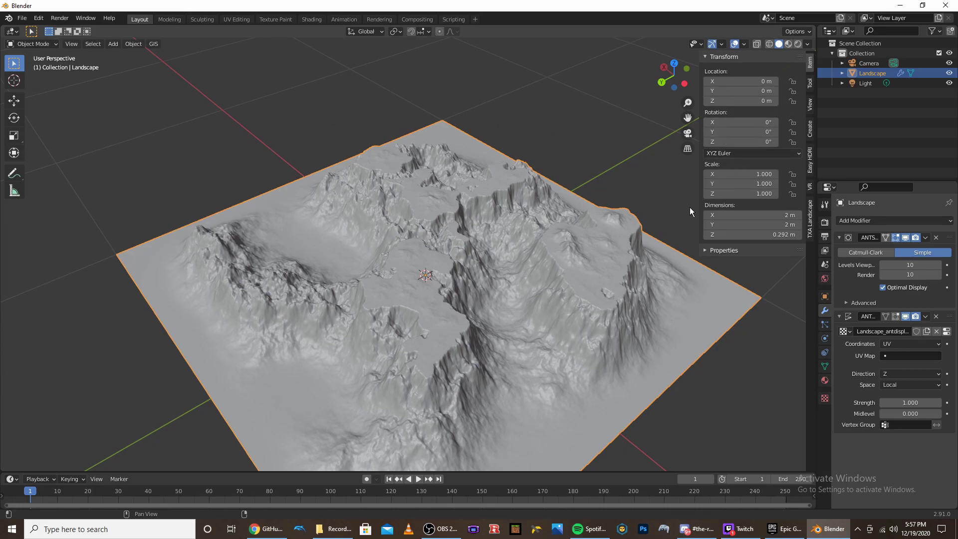
Run the TXA Landscape eroder on the canyon terrain with Alpine as the preferred material
{"action": "key", "text": "n"}
{"action": "key", "text": "n"}
{"action": "left_click", "coordinate": [811, 205]}
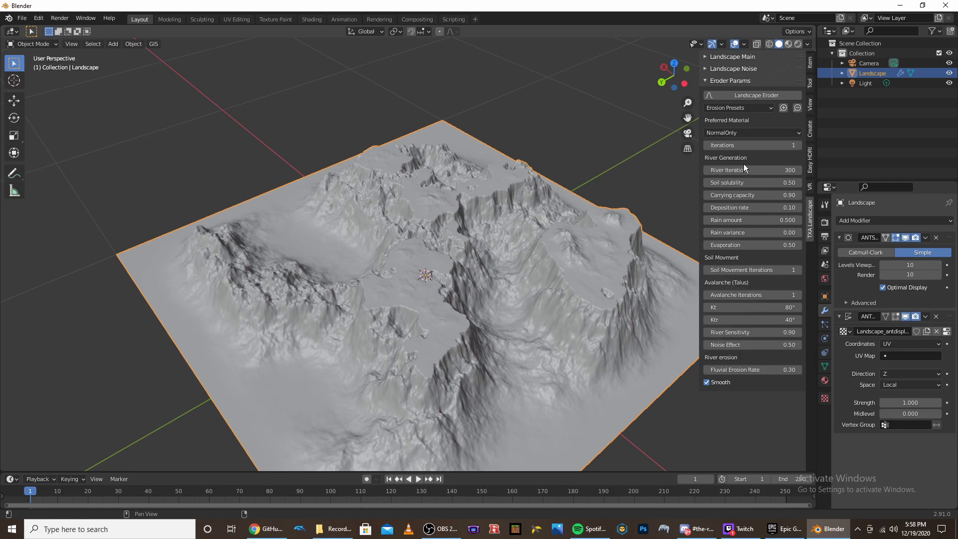
{"action": "middle_click_drag", "start_coordinate": [626, 214], "coordinate": [481, 260]}
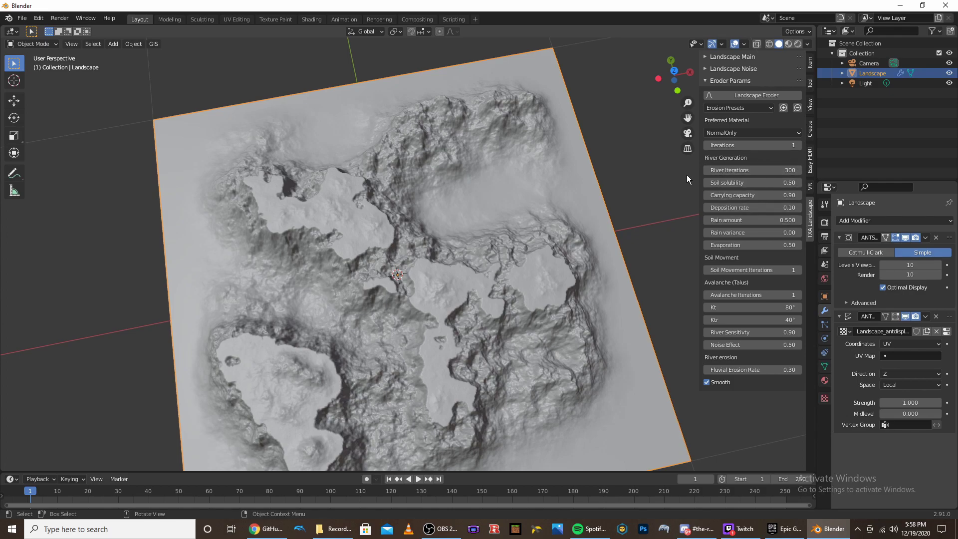
{"action": "middle_click_drag", "start_coordinate": [357, 253], "coordinate": [489, 257]}
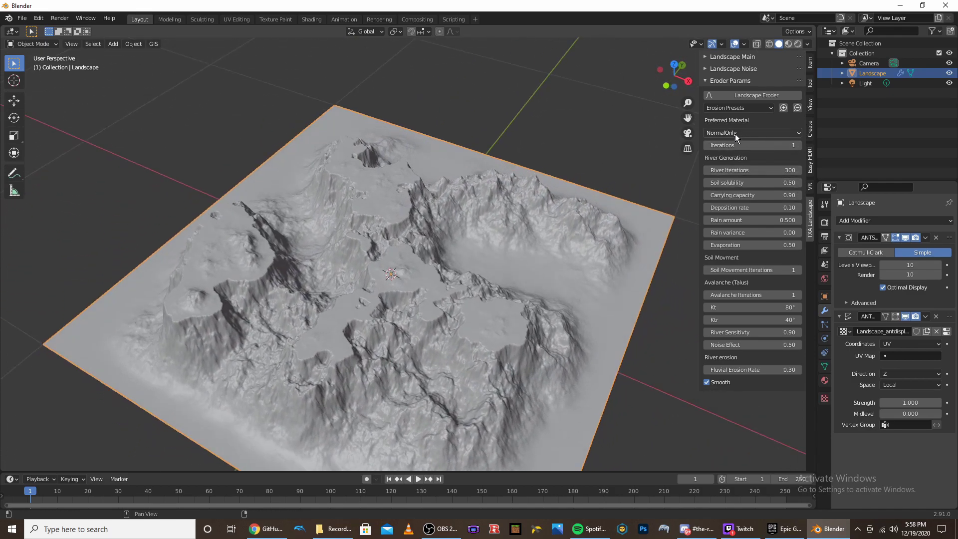
{"action": "middle_click_drag", "start_coordinate": [439, 279], "coordinate": [363, 247]}
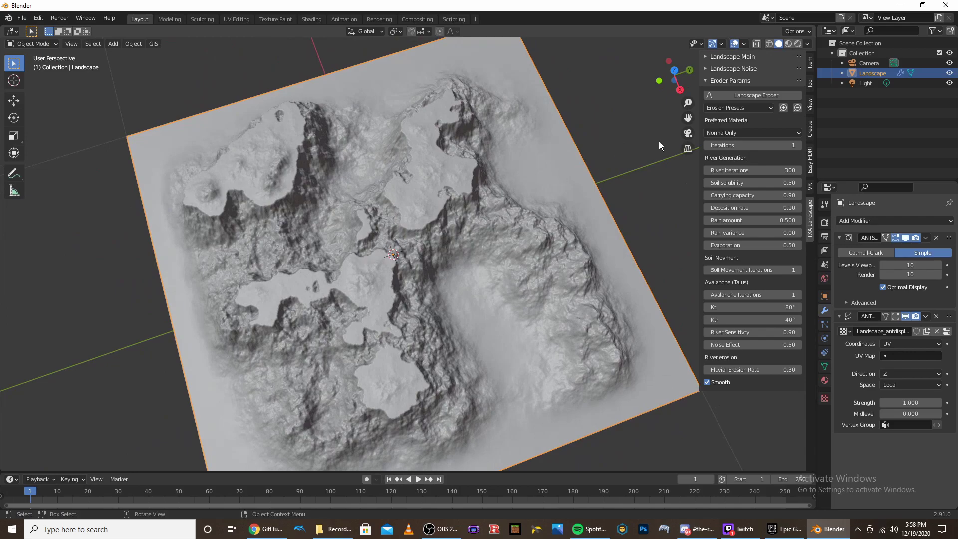
{"action": "left_click", "coordinate": [746, 132]}
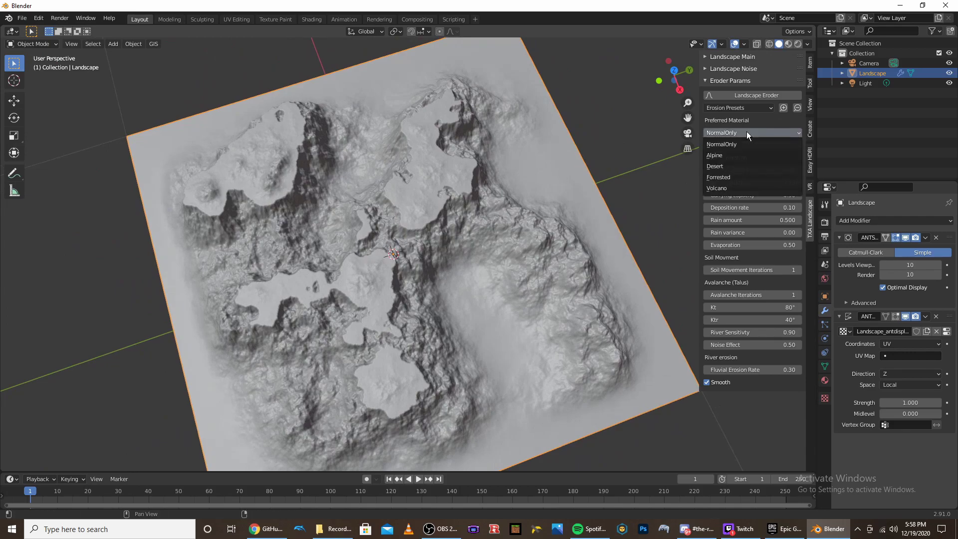
{"action": "left_click", "coordinate": [734, 154]}
{"action": "left_click", "coordinate": [745, 95]}
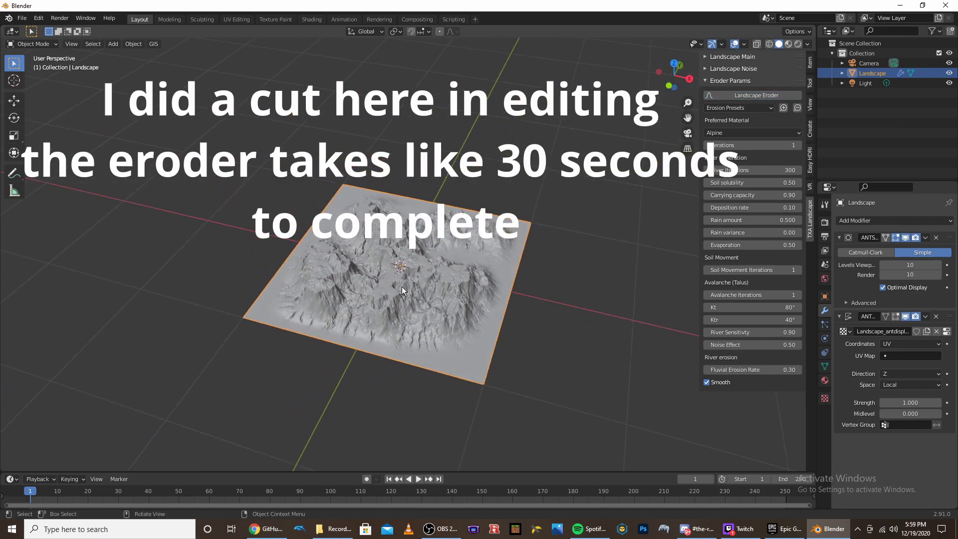
Examine the eroded cliffs, channels and plateaus of the terrain up close from several angles
{"action": "scroll", "coordinate": [456, 280], "scroll_direction": "up", "scroll_amount": 5}
{"action": "middle_click_drag", "start_coordinate": [456, 280], "coordinate": [327, 269]}
{"action": "scroll", "coordinate": [410, 288], "scroll_direction": "up", "scroll_amount": 3}
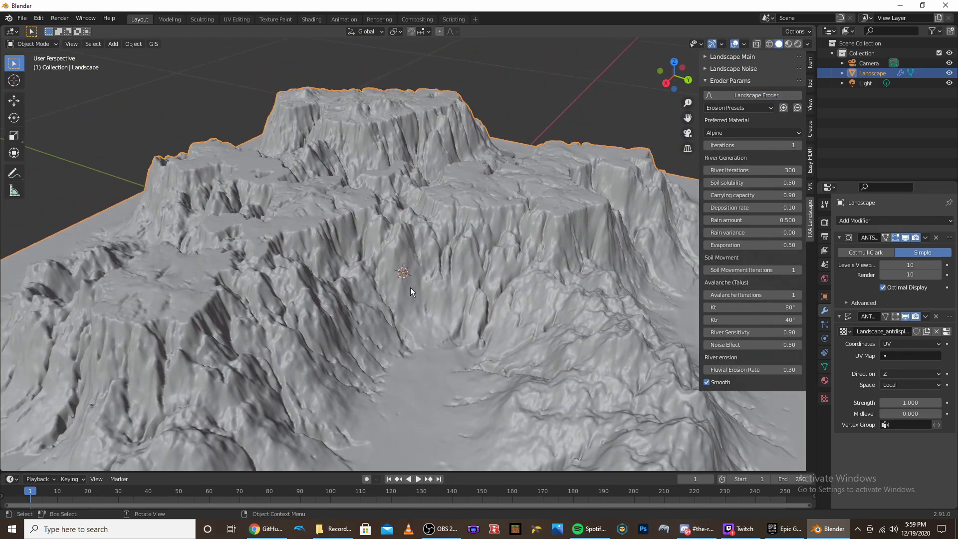
{"action": "scroll", "coordinate": [429, 272], "scroll_direction": "down", "scroll_amount": 6}
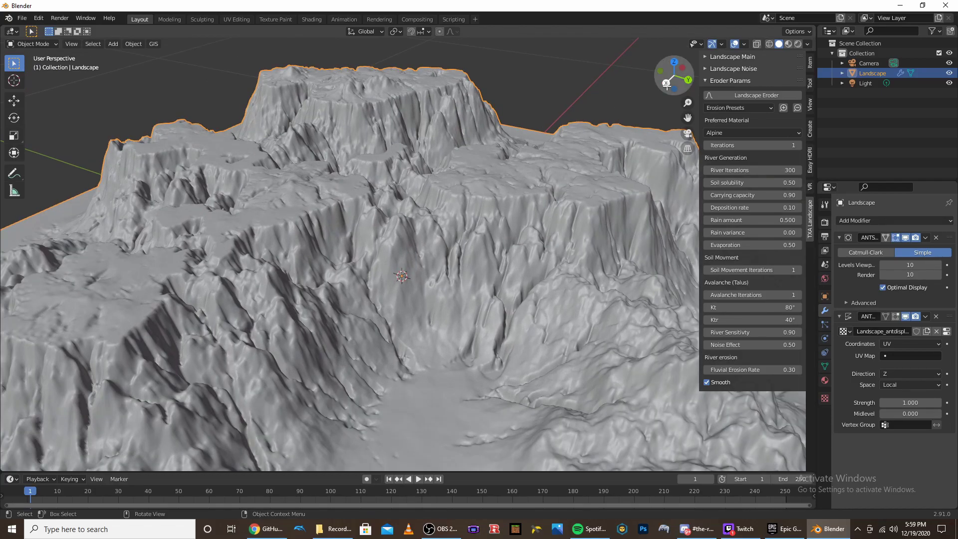
{"action": "middle_click_drag", "start_coordinate": [514, 188], "coordinate": [487, 299]}
{"action": "scroll", "coordinate": [486, 294], "scroll_direction": "up", "scroll_amount": 6}
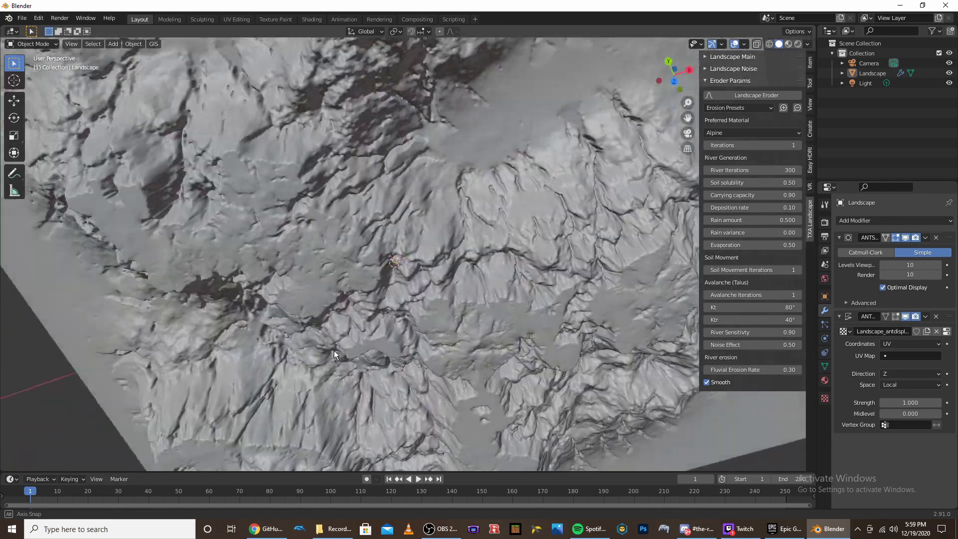
{"action": "middle_click_drag", "start_coordinate": [334, 350], "coordinate": [412, 286]}
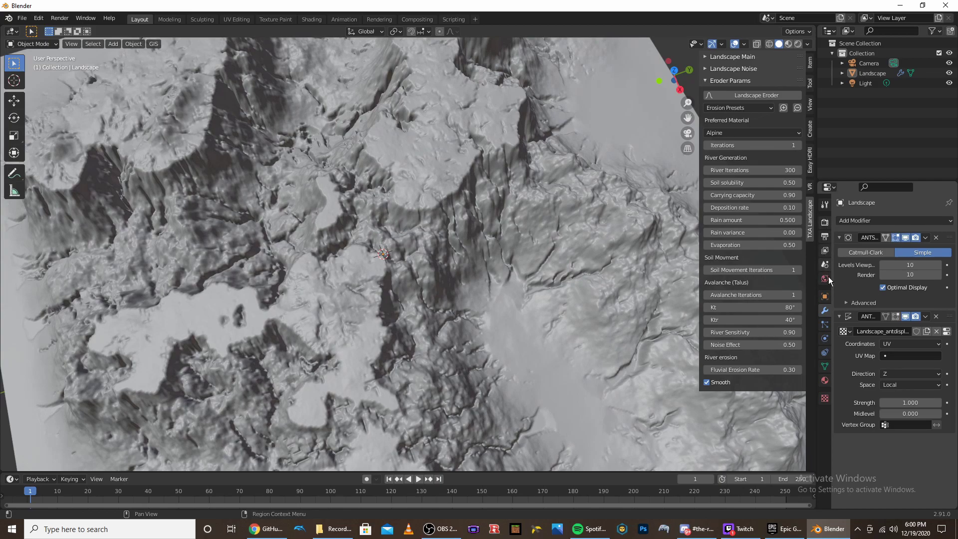
Switch the render engine to Cycles and display the landscape with rendered viewport shading
{"action": "left_click", "coordinate": [824, 222]}
{"action": "left_click", "coordinate": [918, 221]}
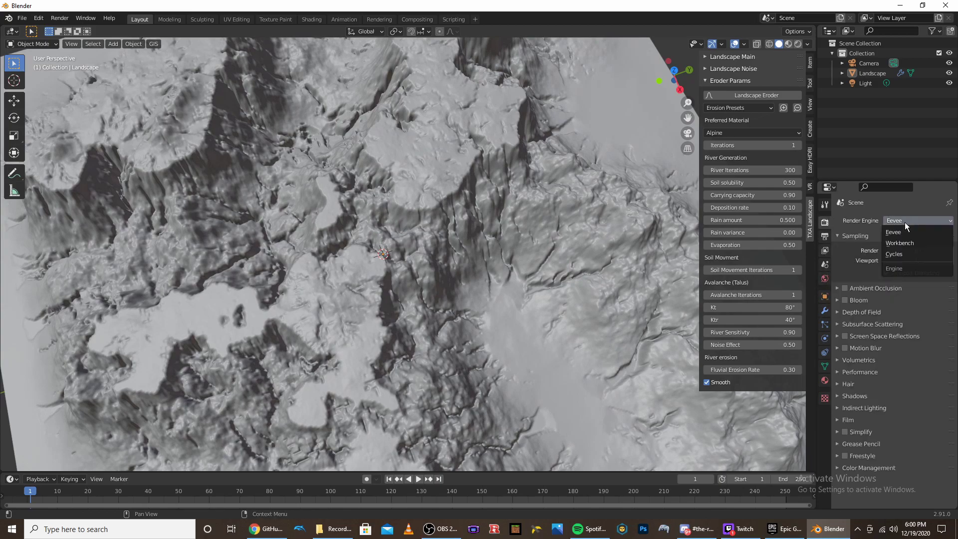
{"action": "left_click", "coordinate": [905, 262]}
{"action": "scroll", "coordinate": [507, 194], "scroll_direction": "down", "scroll_amount": 6}
{"action": "middle_click_drag", "start_coordinate": [506, 194], "coordinate": [541, 168]}
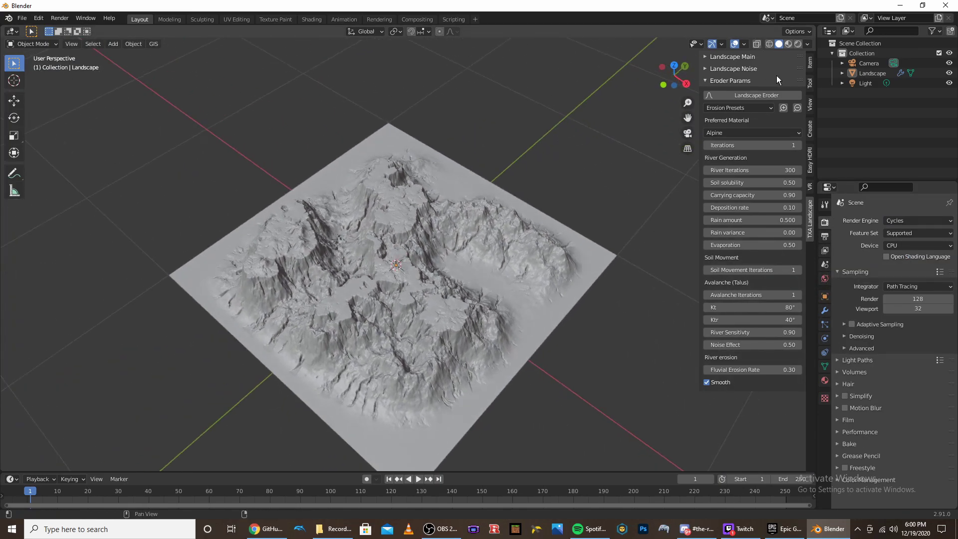
{"action": "left_click", "coordinate": [800, 45]}
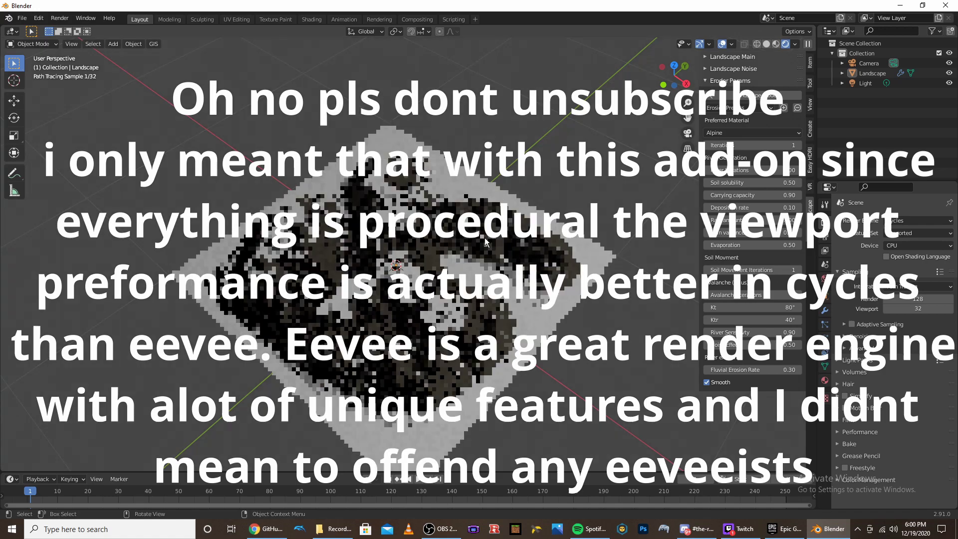
{"action": "mouse_move", "coordinate": [331, 272]}
{"action": "middle_mouse_down"}
{"action": "mouse_move", "coordinate": [463, 197]}
{"action": "mouse_move", "coordinate": [468, 266]}
{"action": "mouse_move", "coordinate": [618, 253]}
{"action": "mouse_move", "coordinate": [673, 259]}
{"action": "middle_mouse_up"}
Use a Nishita Sky Texture as the world background color to light the alpine terrain
{"action": "left_click", "coordinate": [824, 278]}
{"action": "scroll", "coordinate": [490, 163], "scroll_direction": "up", "scroll_amount": 3}
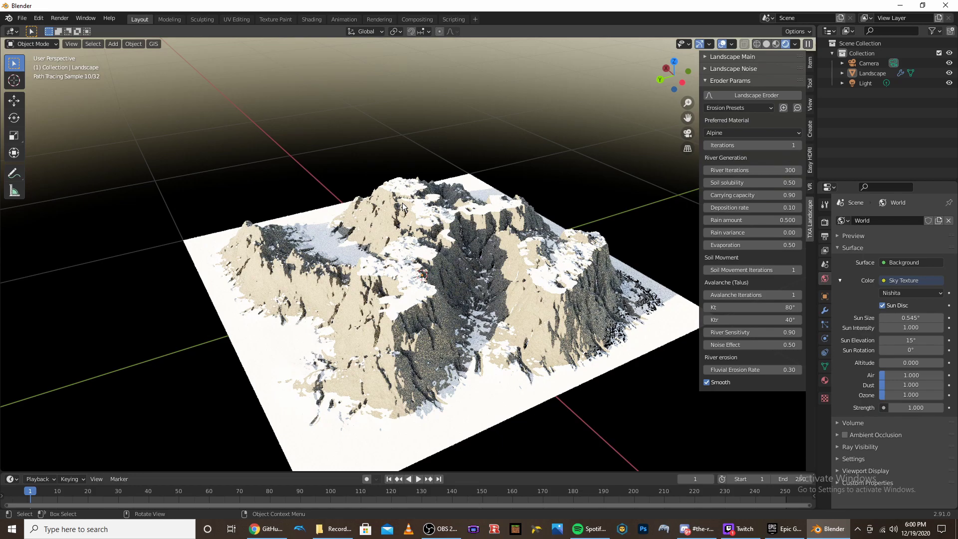
{"action": "mouse_move", "coordinate": [403, 206]}
{"action": "middle_mouse_down"}
{"action": "mouse_move", "coordinate": [358, 277]}
{"action": "mouse_move", "coordinate": [399, 307]}
{"action": "mouse_move", "coordinate": [416, 335]}
{"action": "middle_mouse_up"}
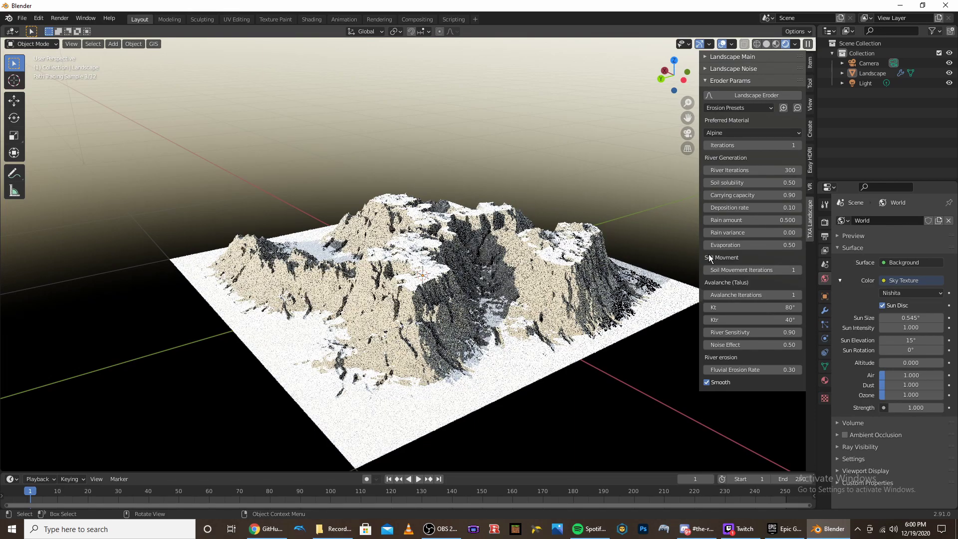
Erode the landscape again with Desert as the preferred material and view it in material preview shading
{"action": "left_click", "coordinate": [730, 129]}
{"action": "left_click", "coordinate": [726, 120]}
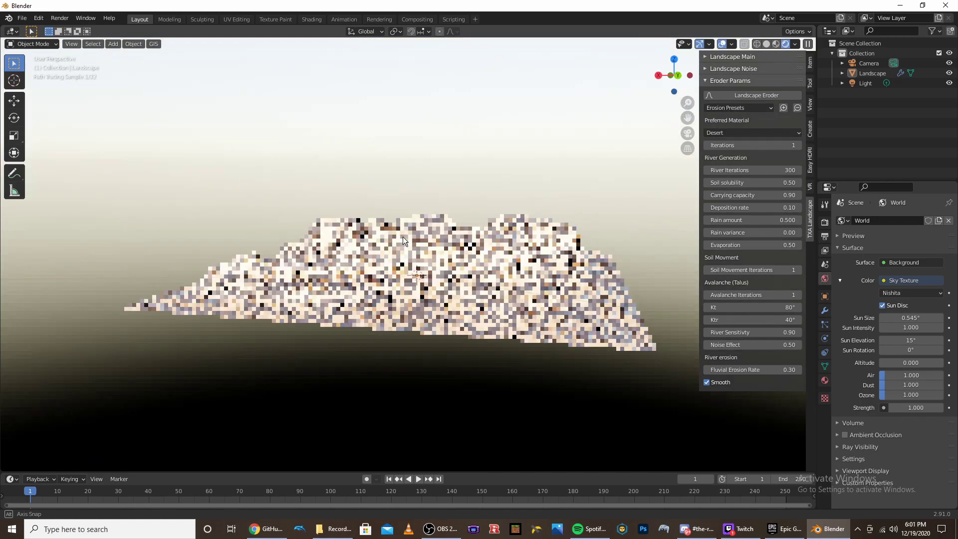
{"action": "middle_click_drag", "start_coordinate": [403, 237], "coordinate": [445, 286]}
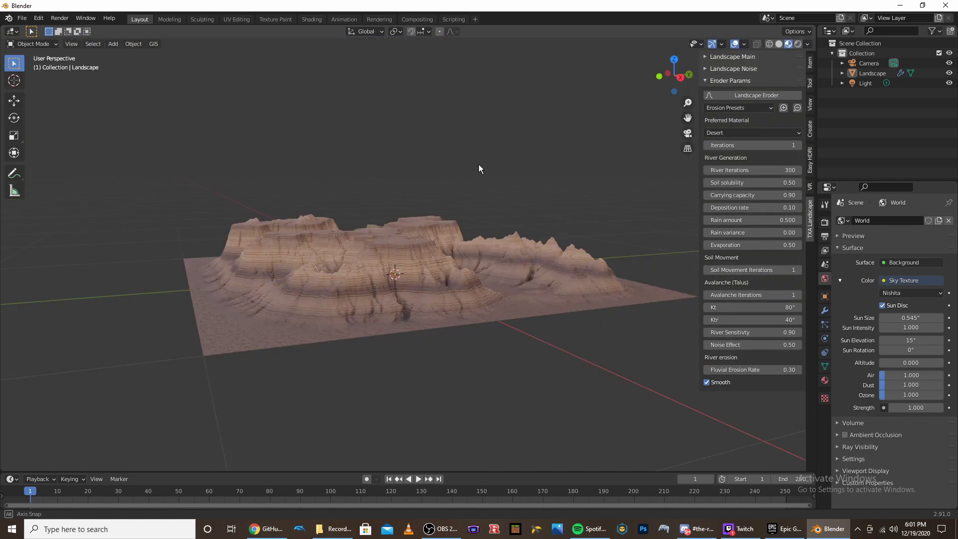
Open the Landscape_Desert material's shader nodes and enter the Mesa node group
{"action": "middle_click_drag", "start_coordinate": [477, 164], "coordinate": [520, 268]}
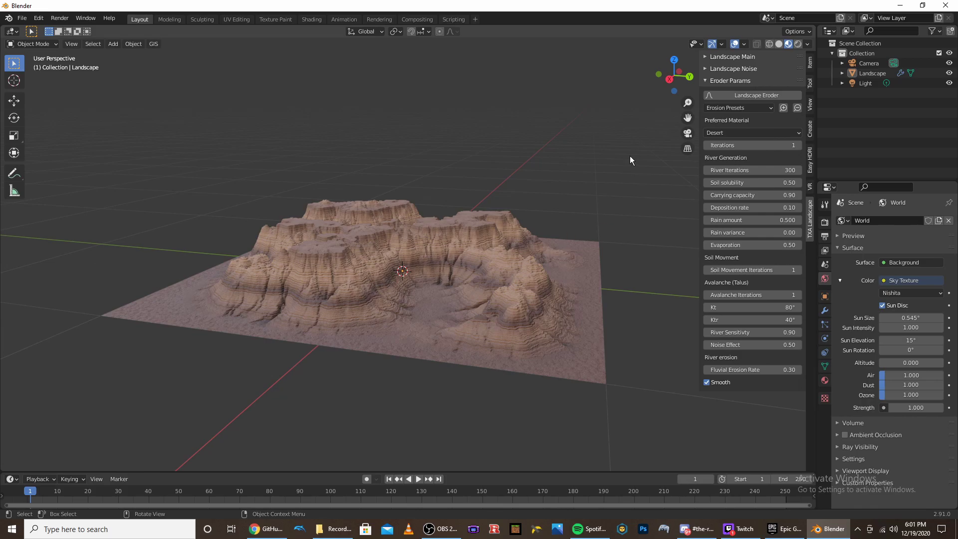
{"action": "left_click", "coordinate": [318, 20]}
{"action": "left_click_drag", "start_coordinate": [517, 302], "coordinate": [531, 139]}
{"action": "scroll", "coordinate": [510, 294], "scroll_direction": "up", "scroll_amount": 3}
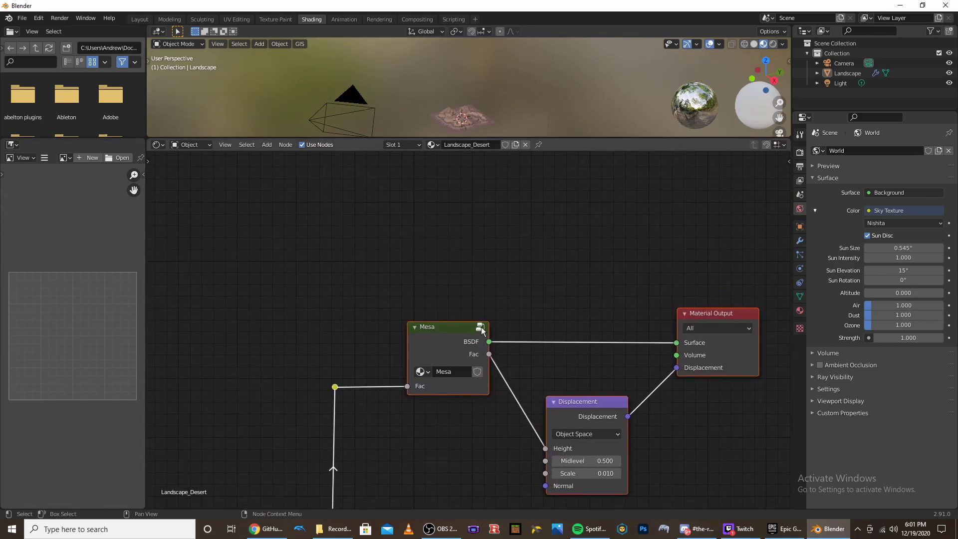
{"action": "left_click", "coordinate": [481, 327]}
{"action": "scroll", "coordinate": [549, 334], "scroll_direction": "down", "scroll_amount": 3}
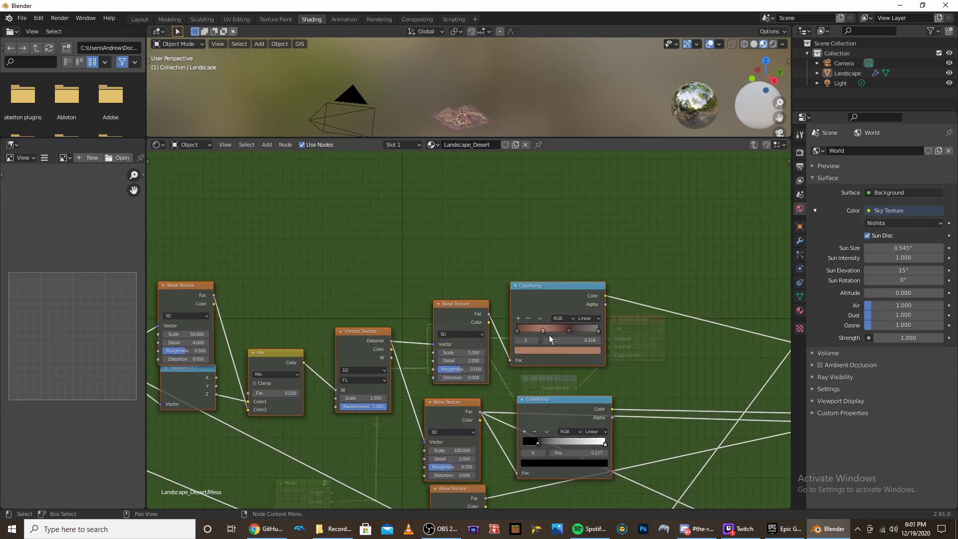
Recolor the upper ColorRamp's stop at position 0.318 to a brighter salmon red and check it on the terrain
{"action": "left_click", "coordinate": [546, 346]}
{"action": "left_click", "coordinate": [550, 351]}
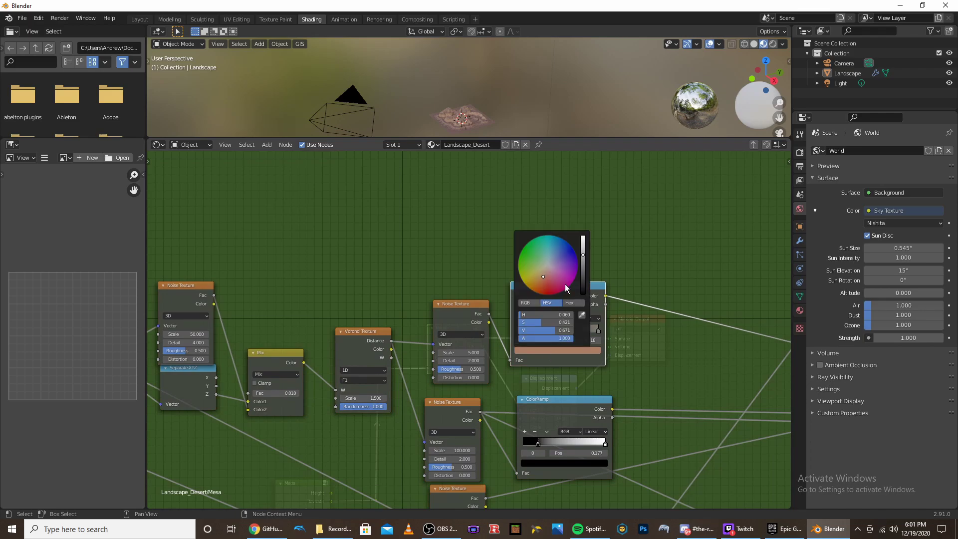
{"action": "left_click", "coordinate": [545, 281]}
{"action": "left_click_drag", "start_coordinate": [584, 255], "coordinate": [583, 242]}
{"action": "scroll", "coordinate": [493, 107], "scroll_direction": "up", "scroll_amount": 4}
{"action": "middle_click_drag", "start_coordinate": [494, 107], "coordinate": [502, 78]}
{"action": "scroll", "coordinate": [501, 119], "scroll_direction": "up", "scroll_amount": 4}
{"action": "scroll", "coordinate": [502, 78], "scroll_direction": "down", "scroll_amount": 3}
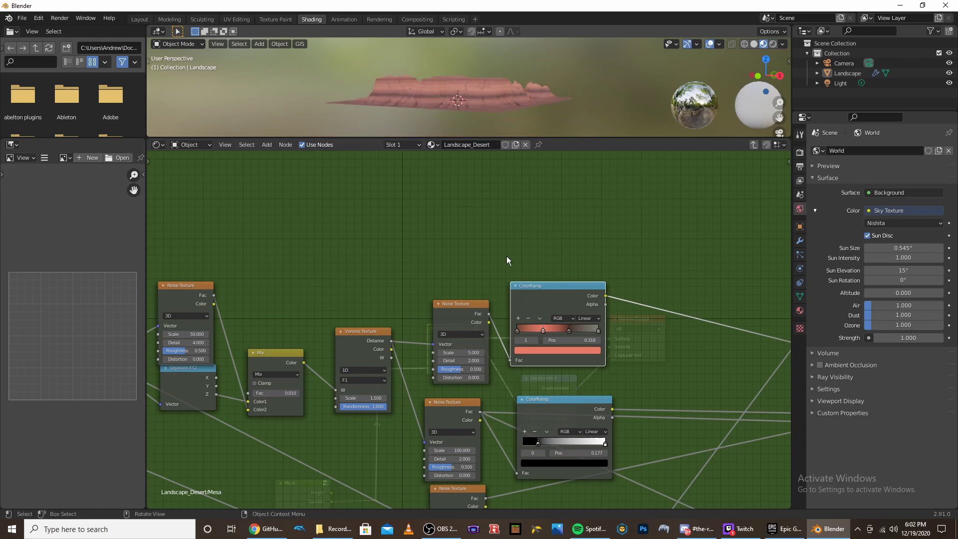
Display the recolored desert landscape with rendered viewport shading
{"action": "scroll", "coordinate": [570, 324], "scroll_direction": "down", "scroll_amount": 3}
{"action": "middle_click_drag", "start_coordinate": [593, 288], "coordinate": [577, 274]}
{"action": "middle_click_drag", "start_coordinate": [468, 85], "coordinate": [755, 22]}
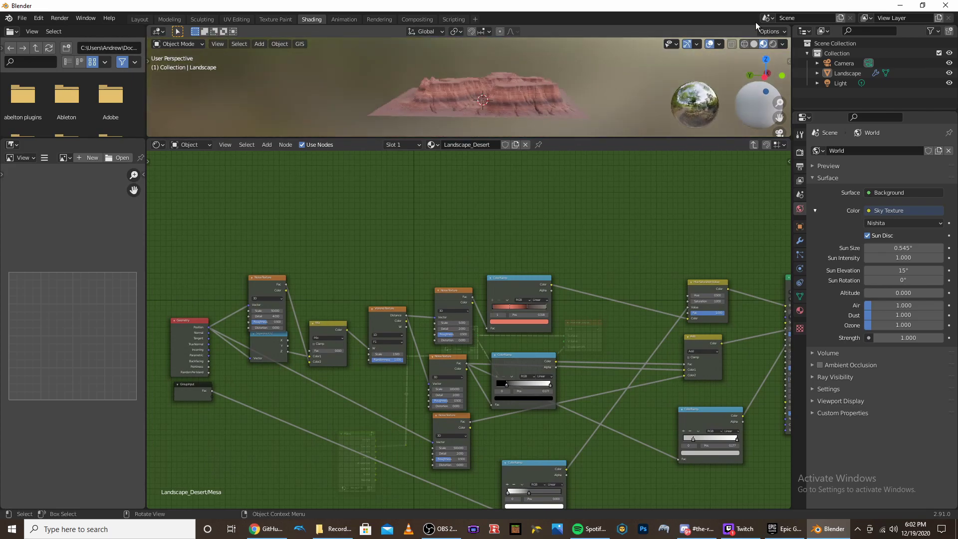
{"action": "left_click", "coordinate": [773, 43]}
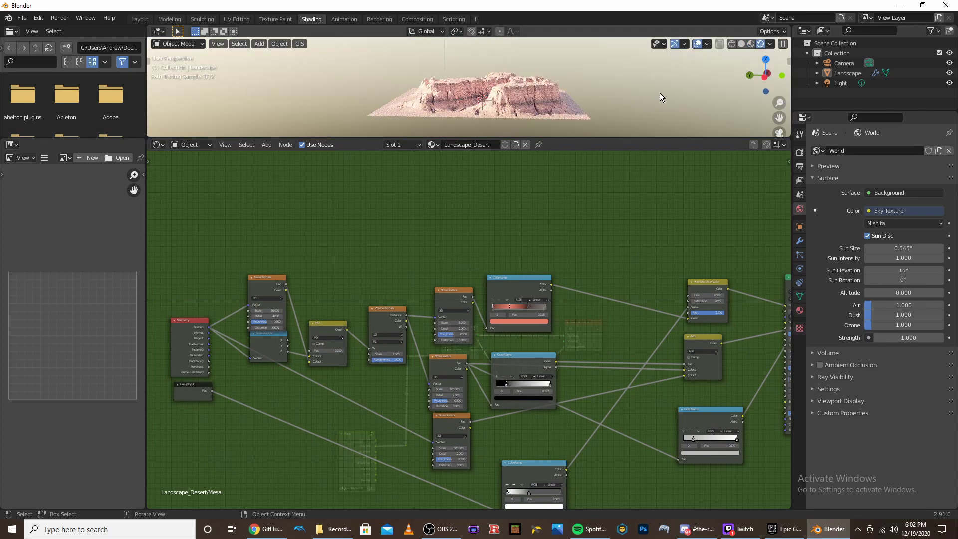
{"action": "middle_click_drag", "start_coordinate": [659, 93], "coordinate": [585, 109]}
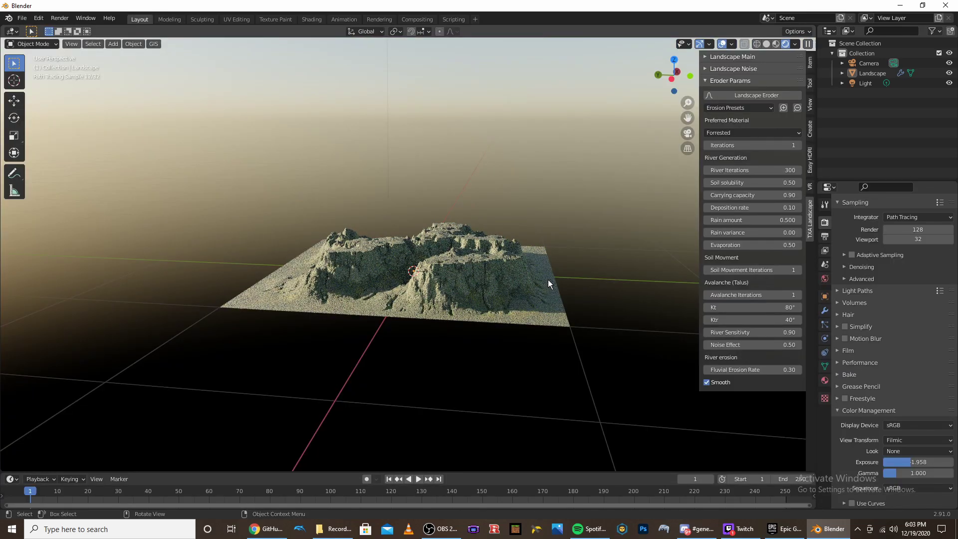
Examine the rendered forested terrain and its material's Maps, Trees, Marsh, Cliffs and Snow node groups
{"action": "middle_click_drag", "start_coordinate": [427, 157], "coordinate": [472, 196]}
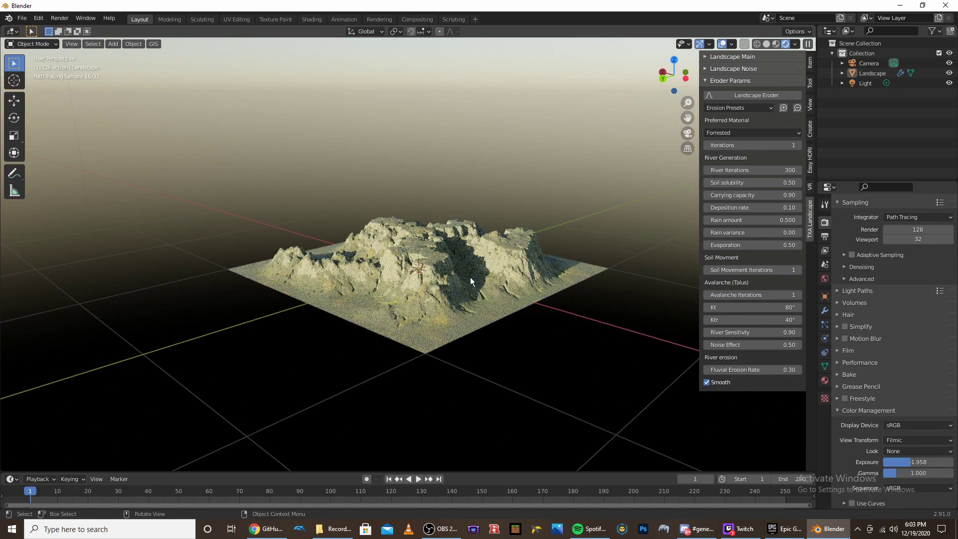
{"action": "middle_click_drag", "start_coordinate": [470, 277], "coordinate": [378, 143]}
{"action": "left_click", "coordinate": [312, 19]}
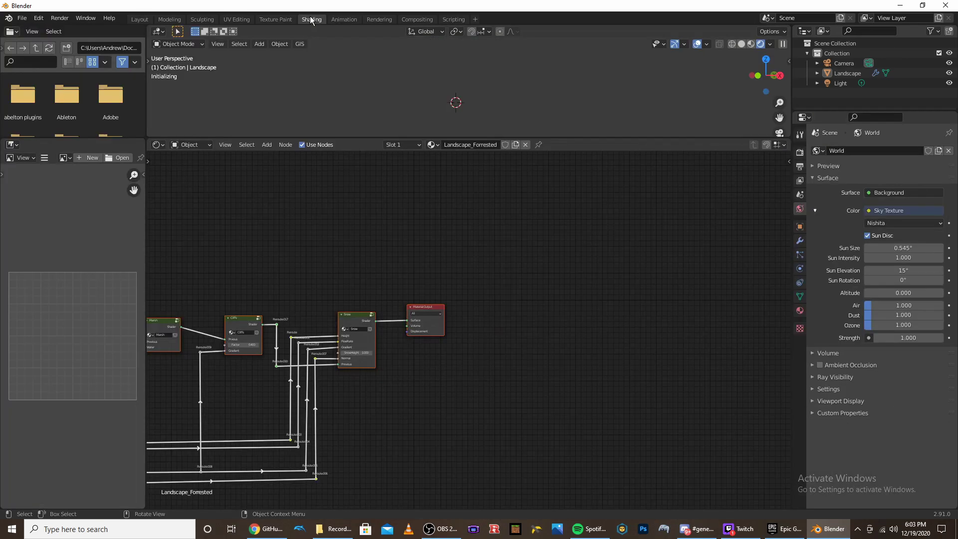
{"action": "scroll", "coordinate": [441, 282], "scroll_direction": "up", "scroll_amount": 3}
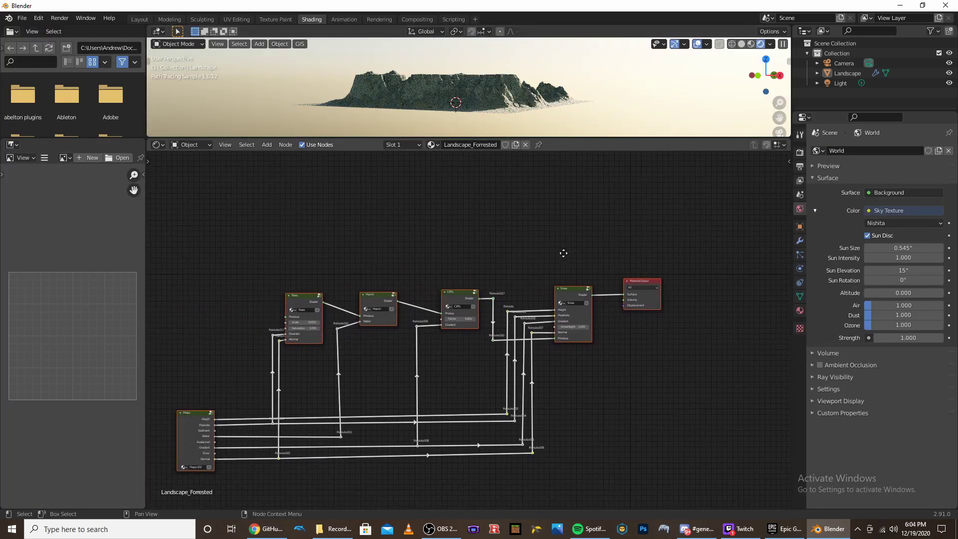
{"action": "scroll", "coordinate": [353, 289], "scroll_direction": "up", "scroll_amount": 2}
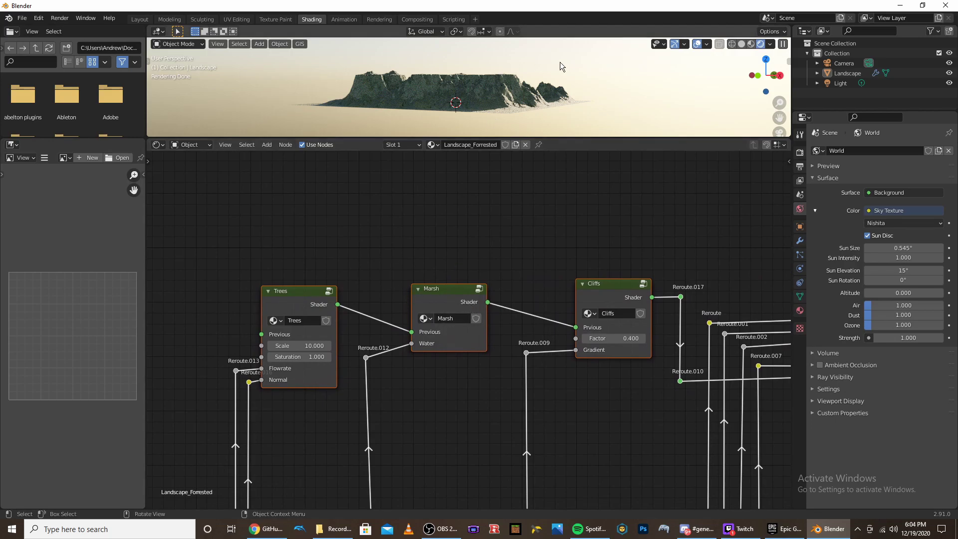
{"action": "mouse_move", "coordinate": [560, 64]}
{"action": "middle_mouse_down"}
{"action": "mouse_move", "coordinate": [587, 129]}
{"action": "mouse_move", "coordinate": [551, 65]}
{"action": "middle_mouse_up"}
{"action": "scroll", "coordinate": [551, 69], "scroll_direction": "down", "scroll_amount": 4}
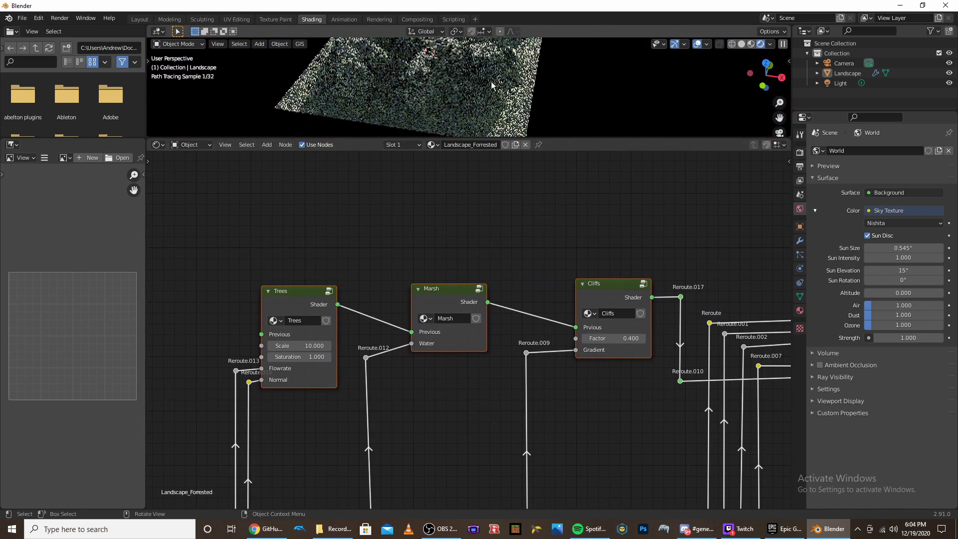
{"action": "middle_click_drag", "start_coordinate": [600, 238], "coordinate": [513, 212]}
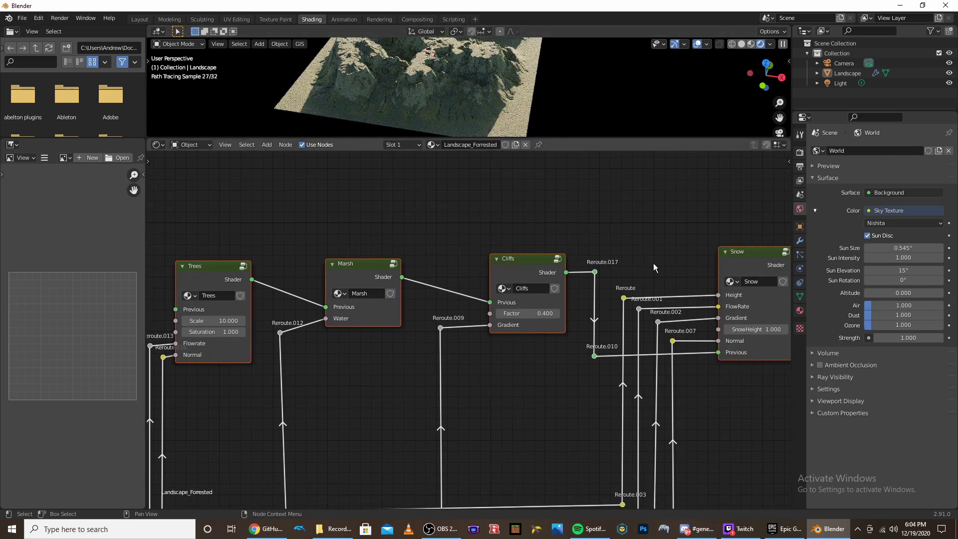
{"action": "middle_click_drag", "start_coordinate": [720, 230], "coordinate": [551, 253]}
{"action": "middle_click_drag", "start_coordinate": [540, 70], "coordinate": [530, 110]}
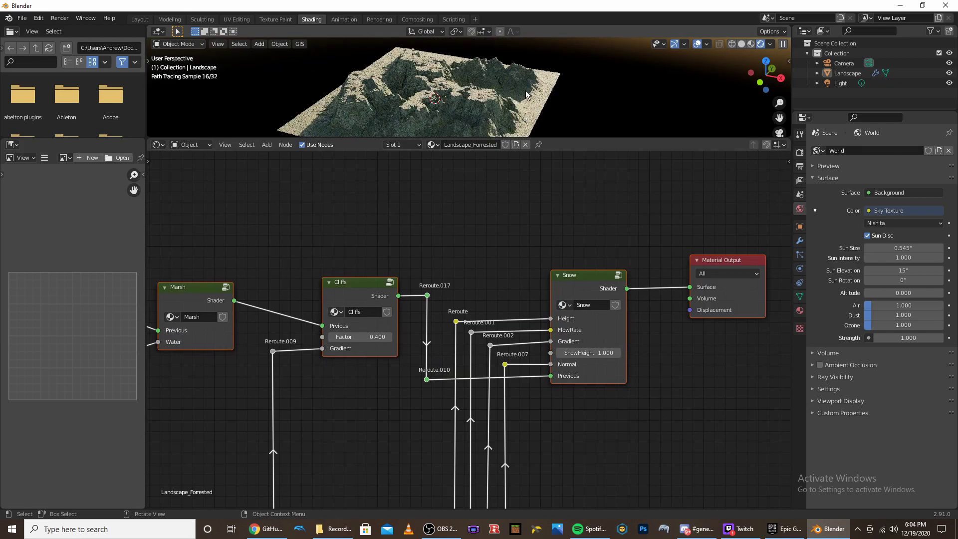
{"action": "scroll", "coordinate": [340, 253], "scroll_direction": "down", "scroll_amount": 5}
{"action": "middle_click_drag", "start_coordinate": [339, 253], "coordinate": [596, 224]}
{"action": "scroll", "coordinate": [596, 227], "scroll_direction": "down", "scroll_amount": 1}
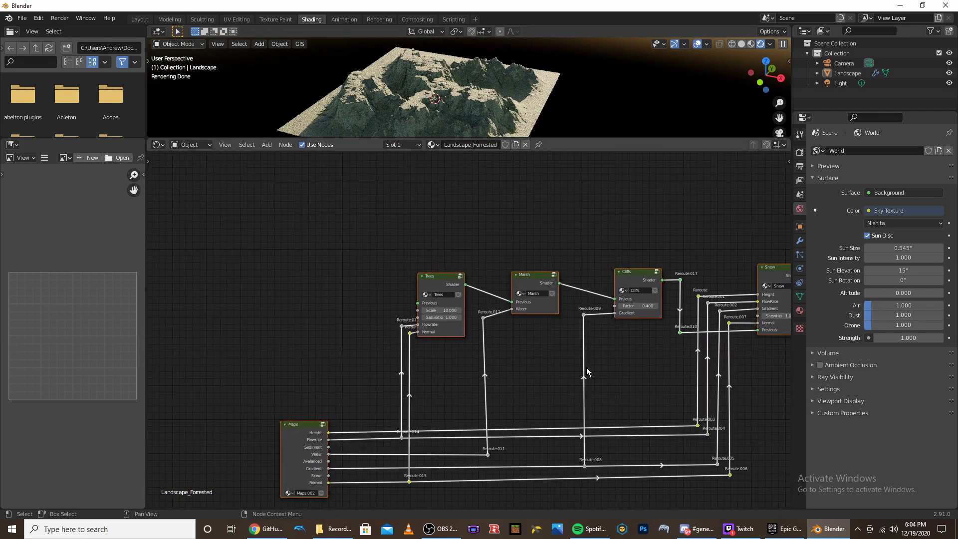
Erode the landscape again with Volcano as the preferred material and view it in material preview shading
{"action": "left_click", "coordinate": [140, 20]}
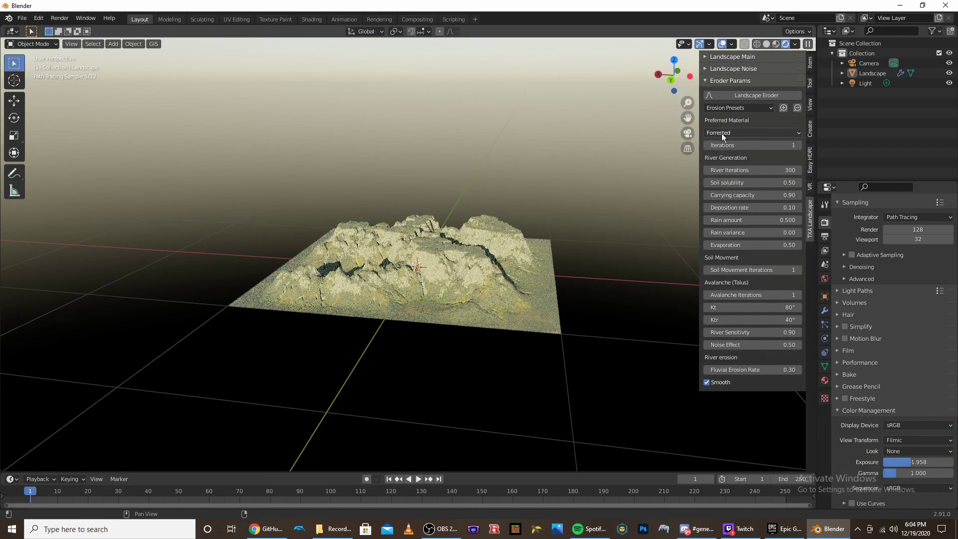
{"action": "left_click", "coordinate": [722, 133]}
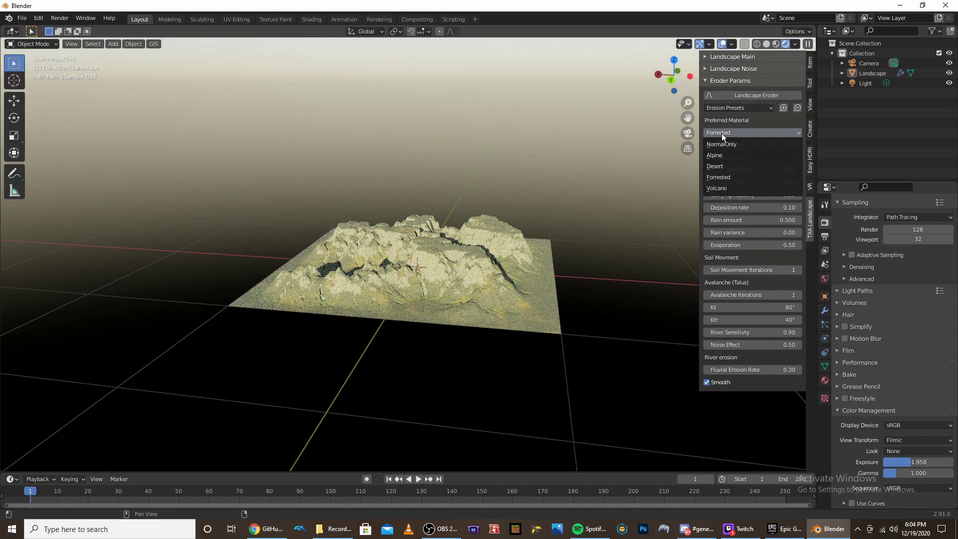
{"action": "left_click", "coordinate": [726, 188]}
{"action": "middle_click_drag", "start_coordinate": [463, 265], "coordinate": [531, 266]}
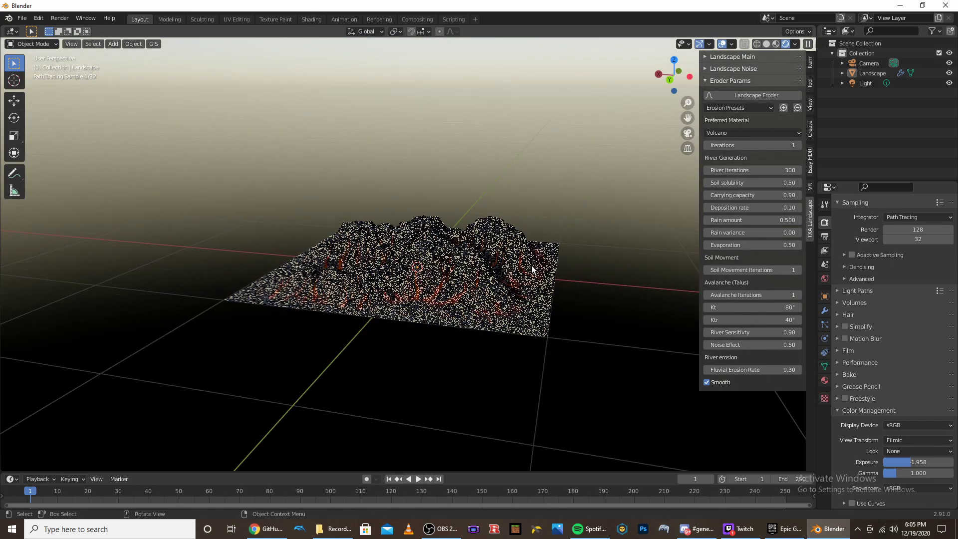
{"action": "left_click", "coordinate": [773, 45]}
{"action": "middle_click_drag", "start_coordinate": [620, 227], "coordinate": [516, 248]}
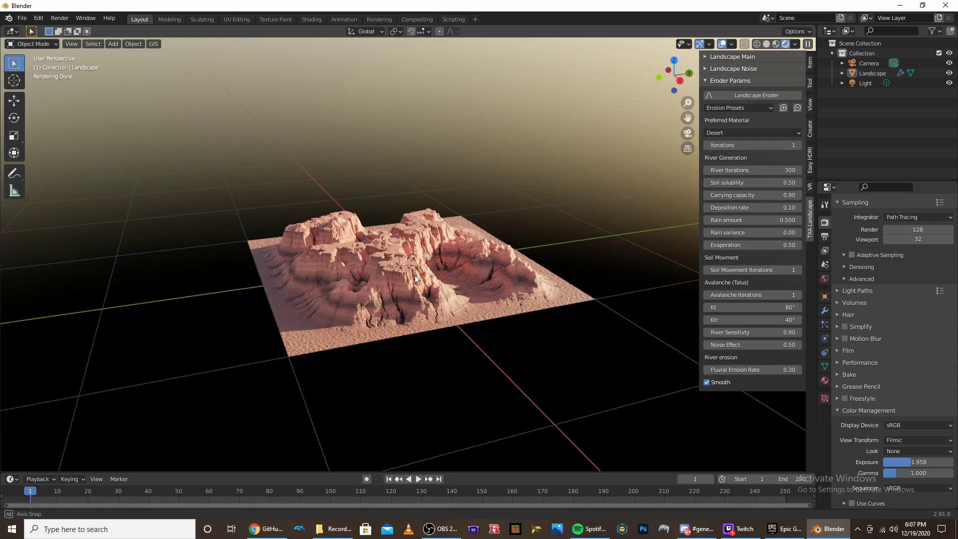
{"action": "middle_click_drag", "start_coordinate": [414, 274], "coordinate": [511, 275]}
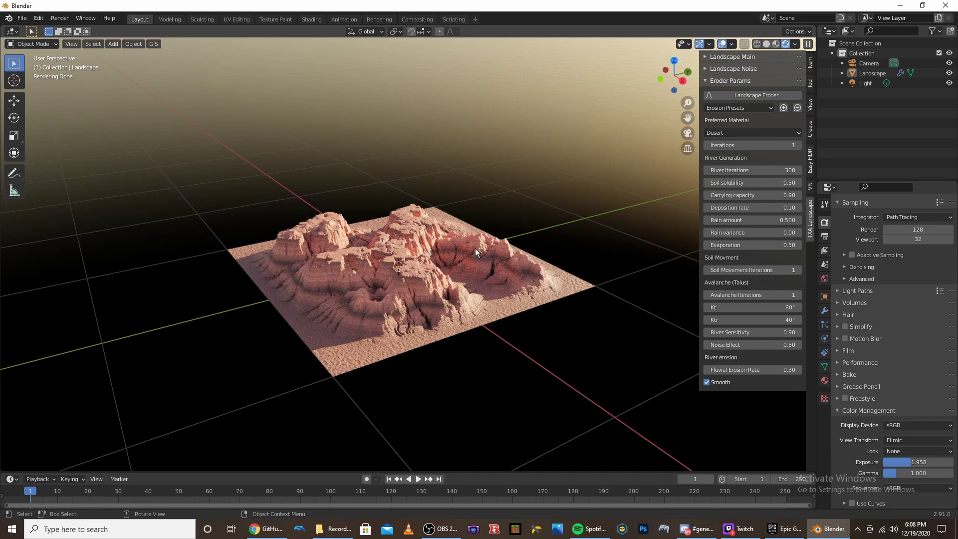
{"action": "middle_click_drag", "start_coordinate": [475, 247], "coordinate": [535, 251]}
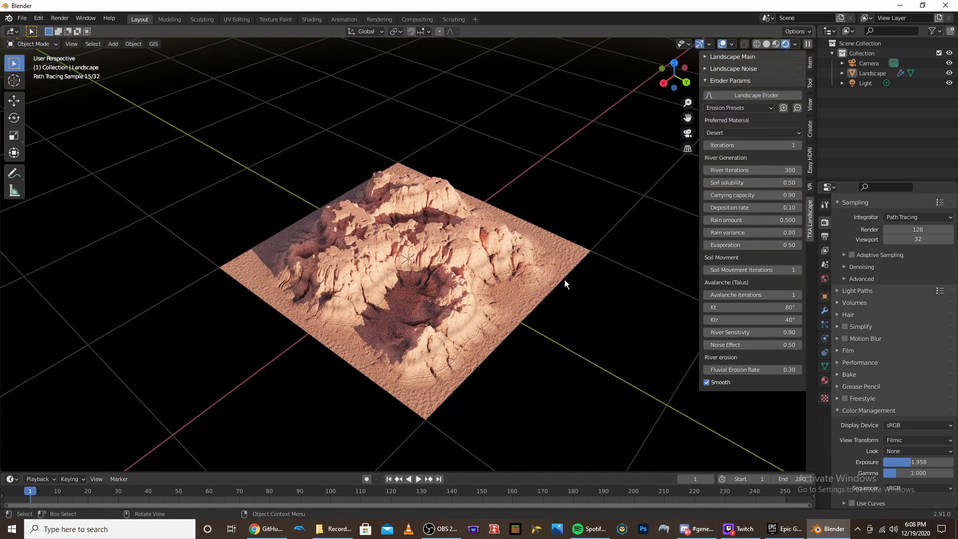